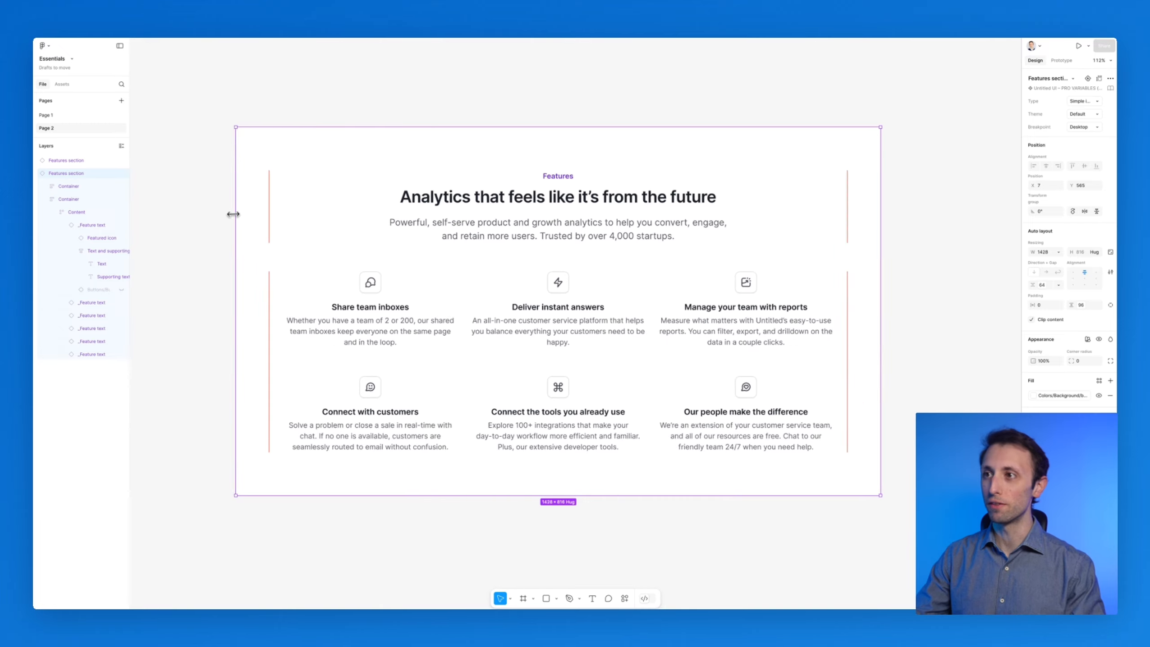
Examine the Features and Integrations sections on the canvas
{"action": "scroll", "coordinate": [266, 209], "scroll_direction": "right", "scroll_amount": 14}
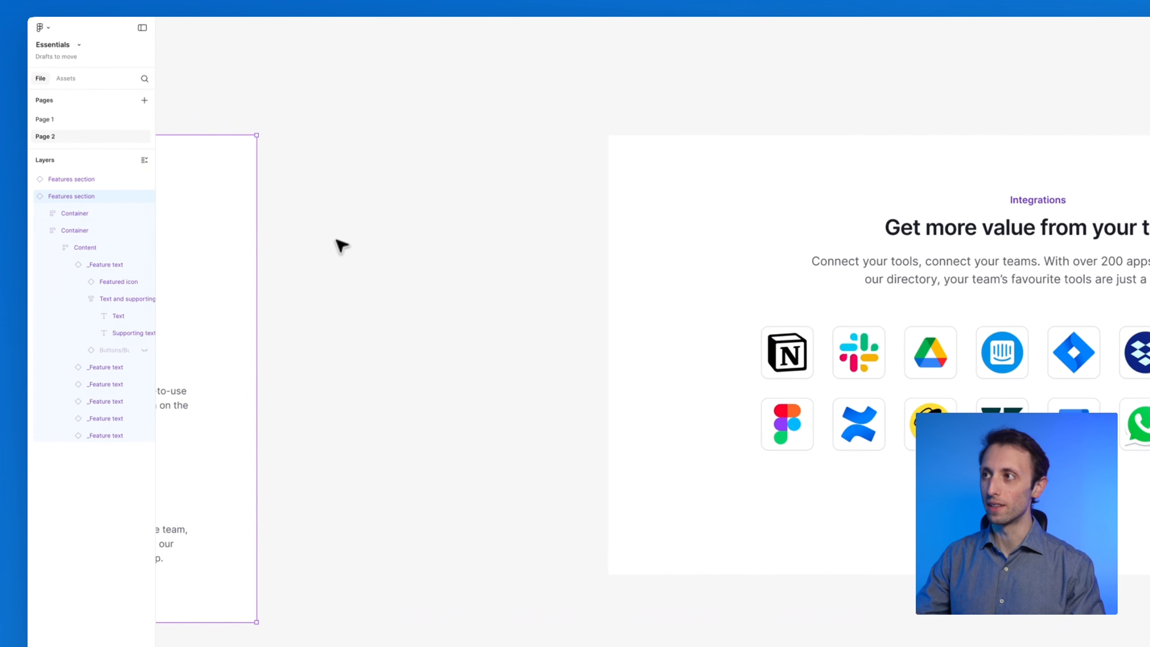
{"action": "scroll", "coordinate": [342, 245], "scroll_direction": "right", "scroll_amount": 8}
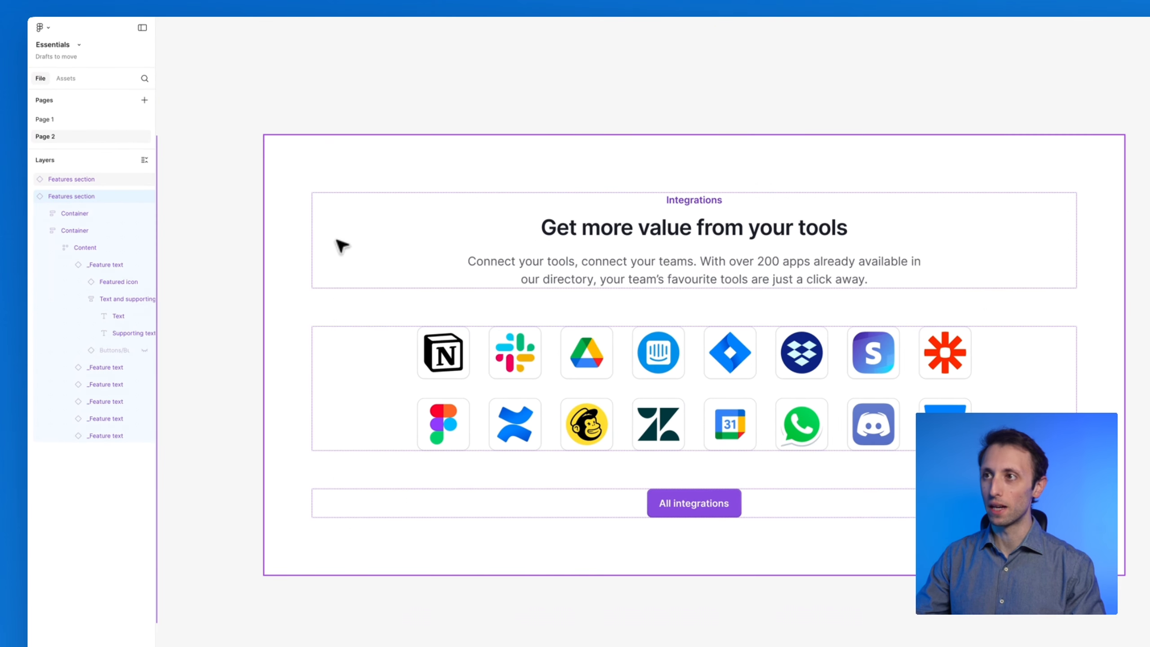
{"action": "left_click", "coordinate": [308, 244]}
{"action": "left_click_drag", "start_coordinate": [351, 238], "coordinate": [516, 238]}
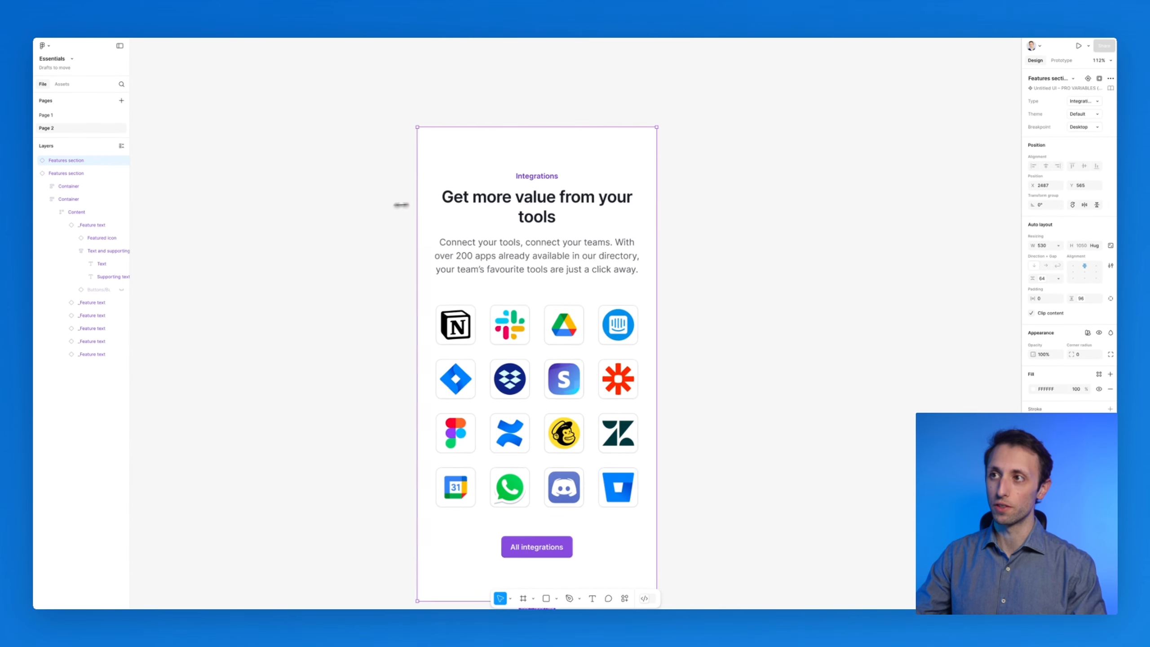
{"action": "left_click_drag", "start_coordinate": [401, 205], "coordinate": [259, 202]}
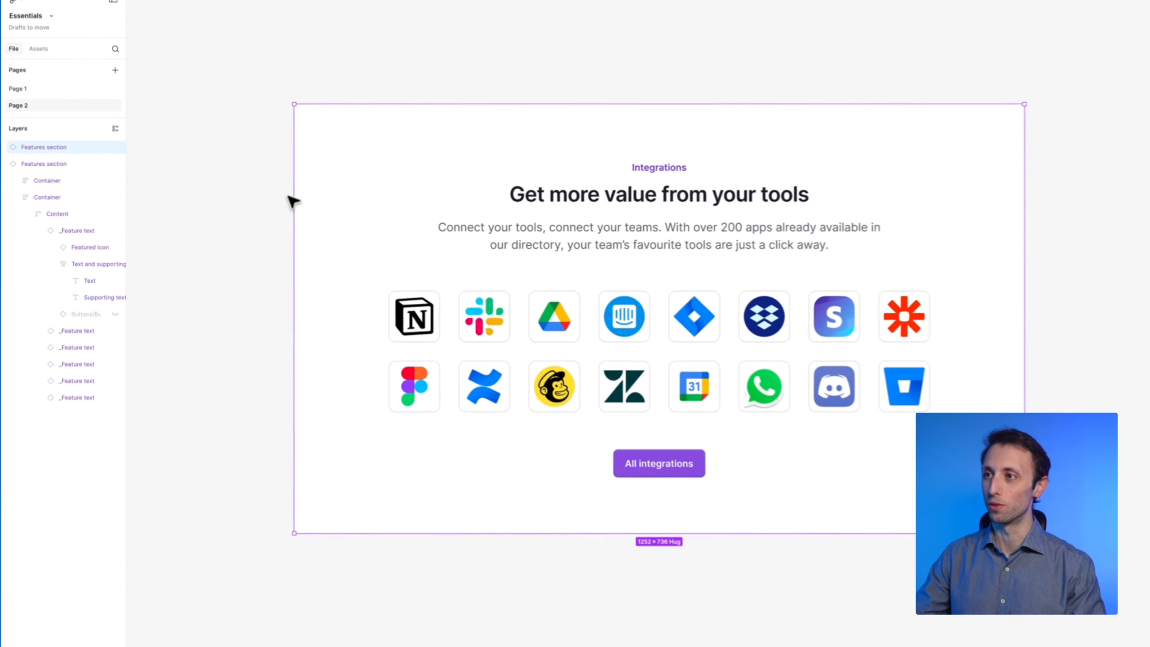
{"action": "scroll", "coordinate": [289, 196], "scroll_direction": "left", "scroll_amount": 20}
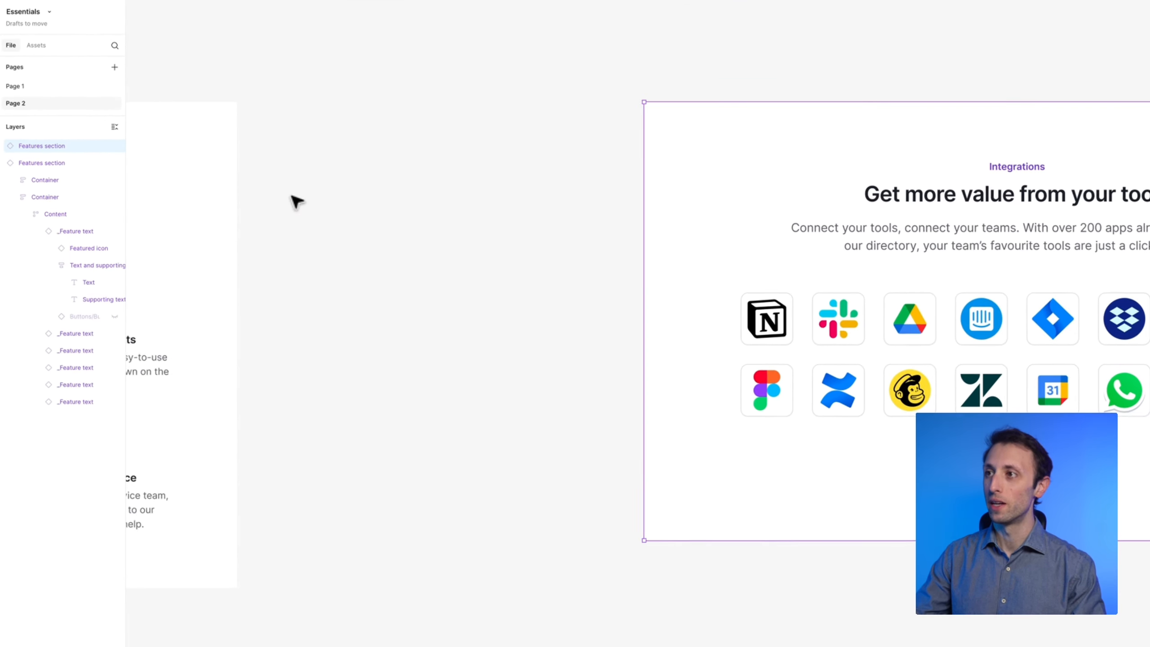
{"action": "left_click", "coordinate": [309, 224]}
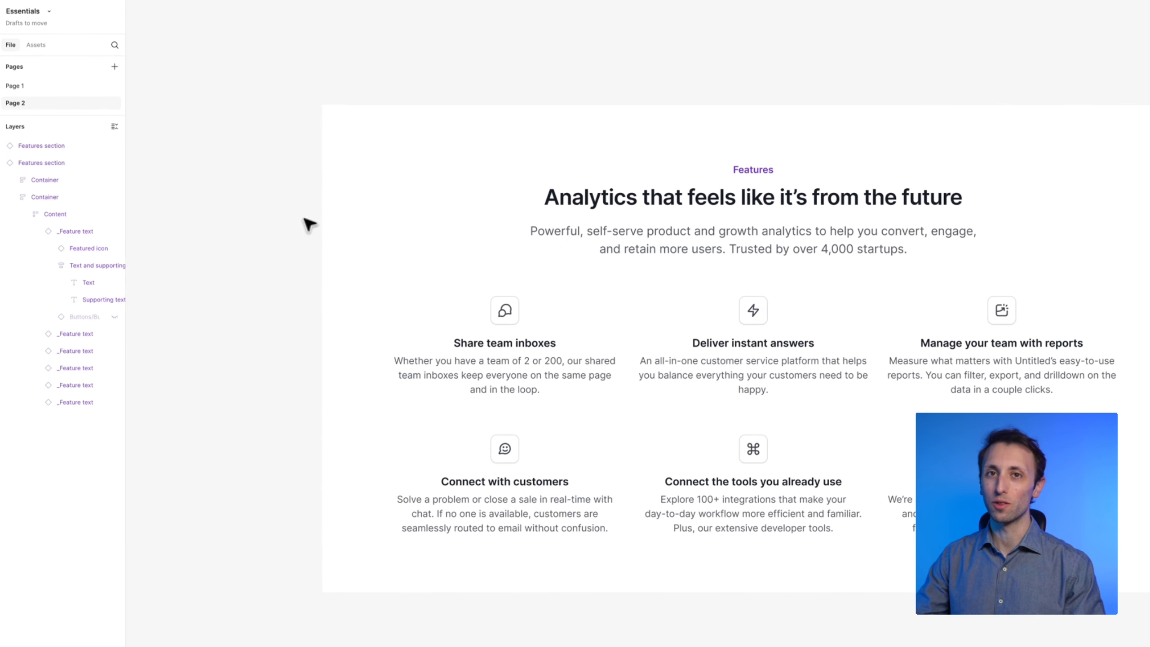
{"action": "left_click", "coordinate": [496, 365]}
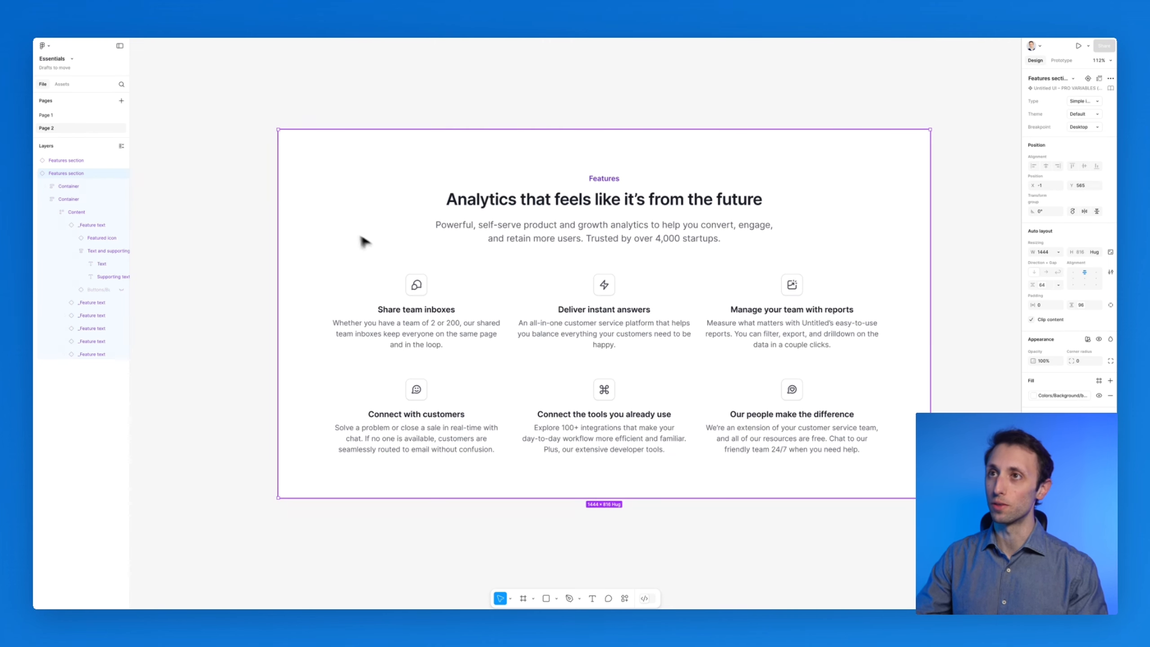
Inspect the Features section's nested containers, content and feature text layers
{"action": "left_click", "coordinate": [68, 186]}
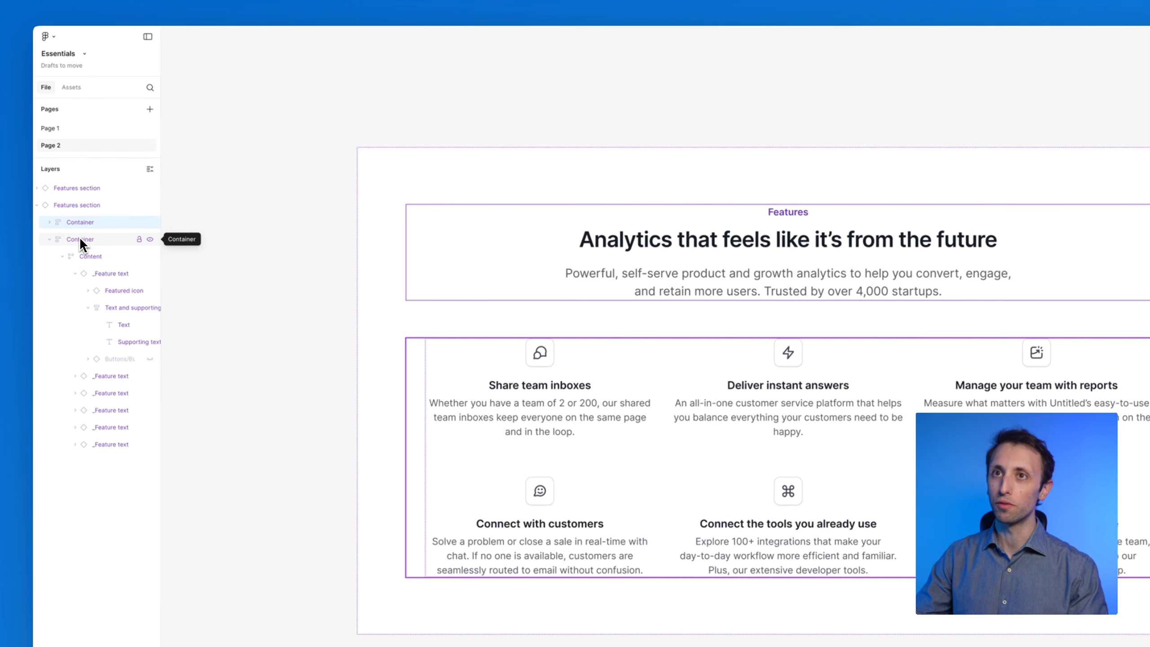
{"action": "left_click", "coordinate": [50, 239]}
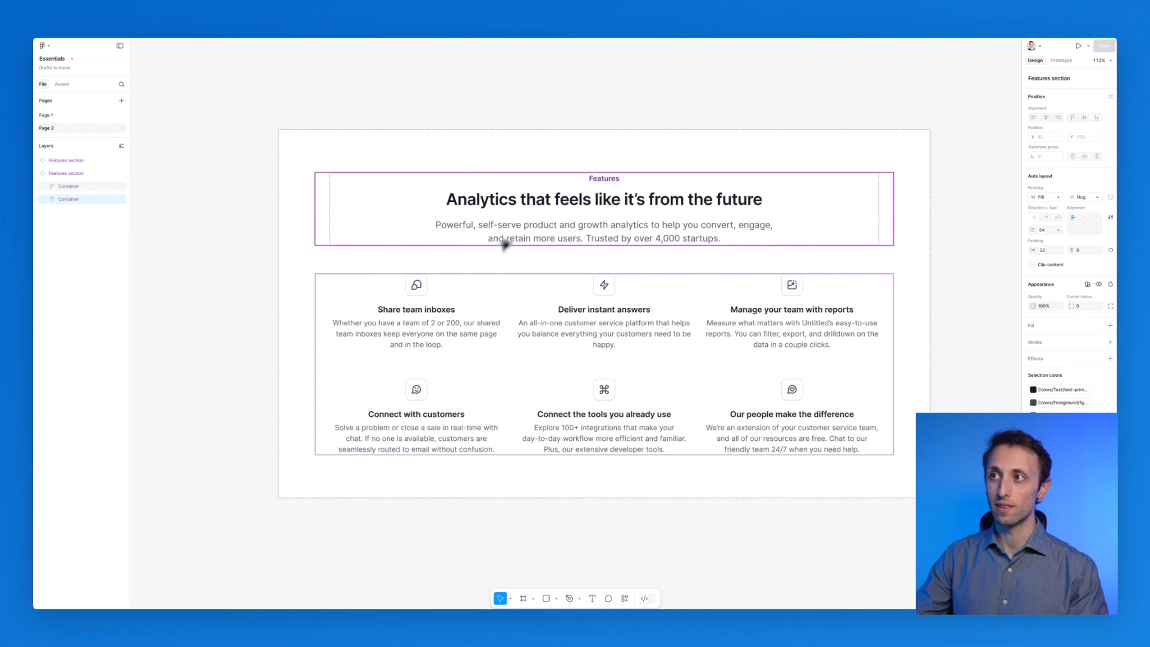
{"action": "left_click", "coordinate": [530, 200], "text": "super"}
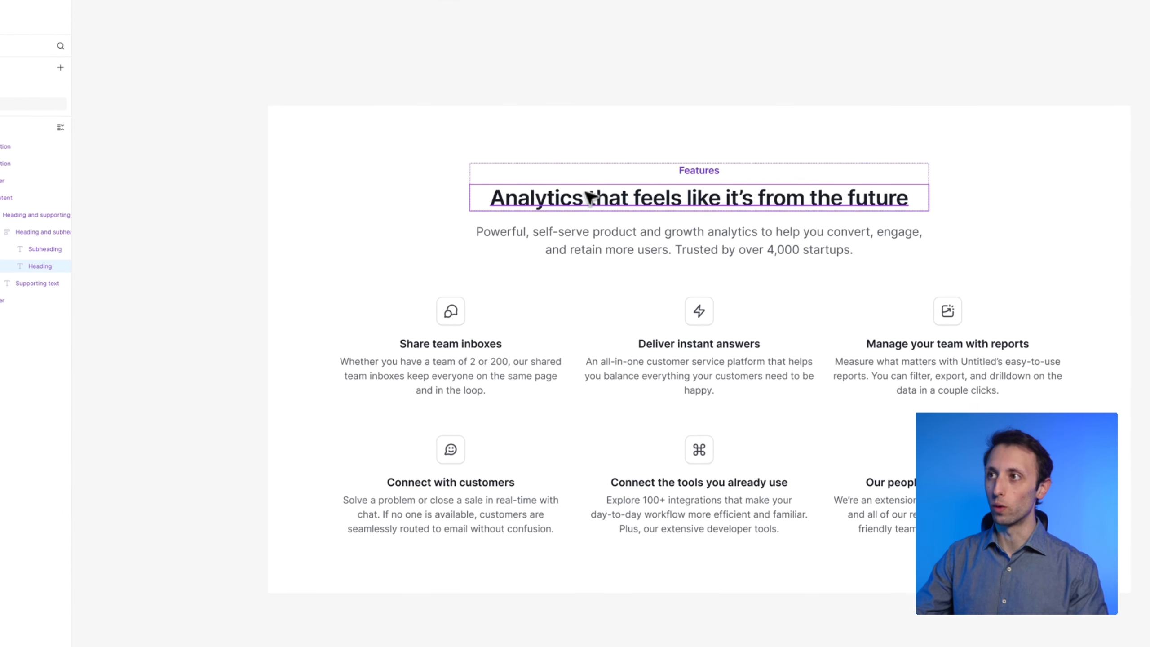
{"action": "left_click", "coordinate": [488, 311]}
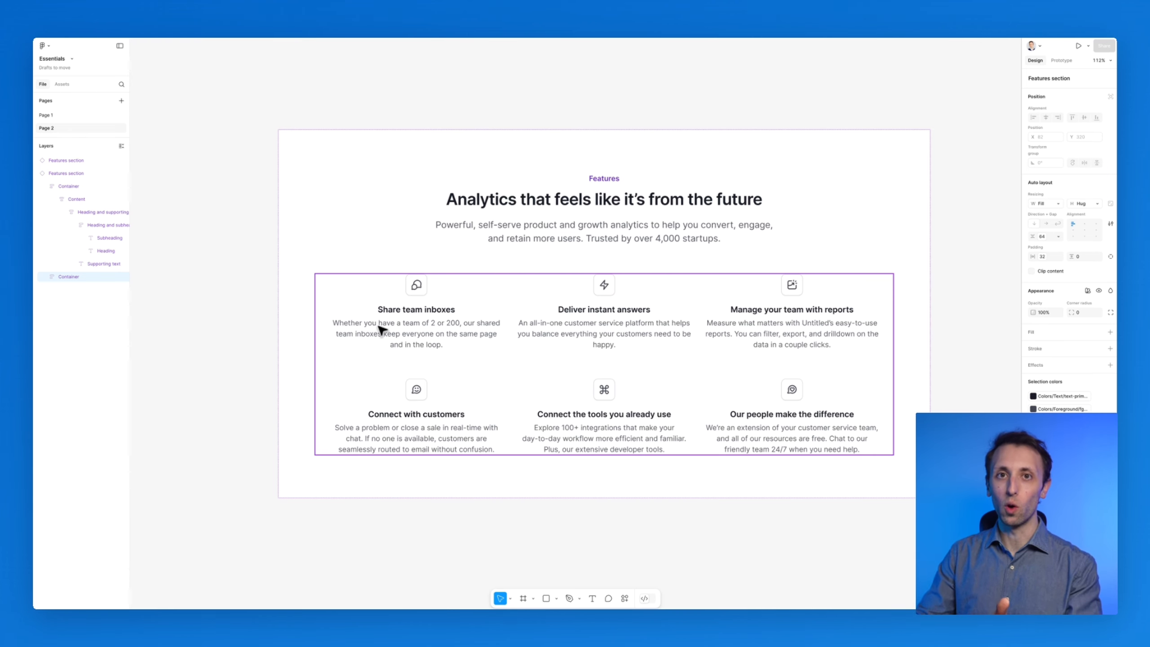
{"action": "left_click", "coordinate": [46, 276]}
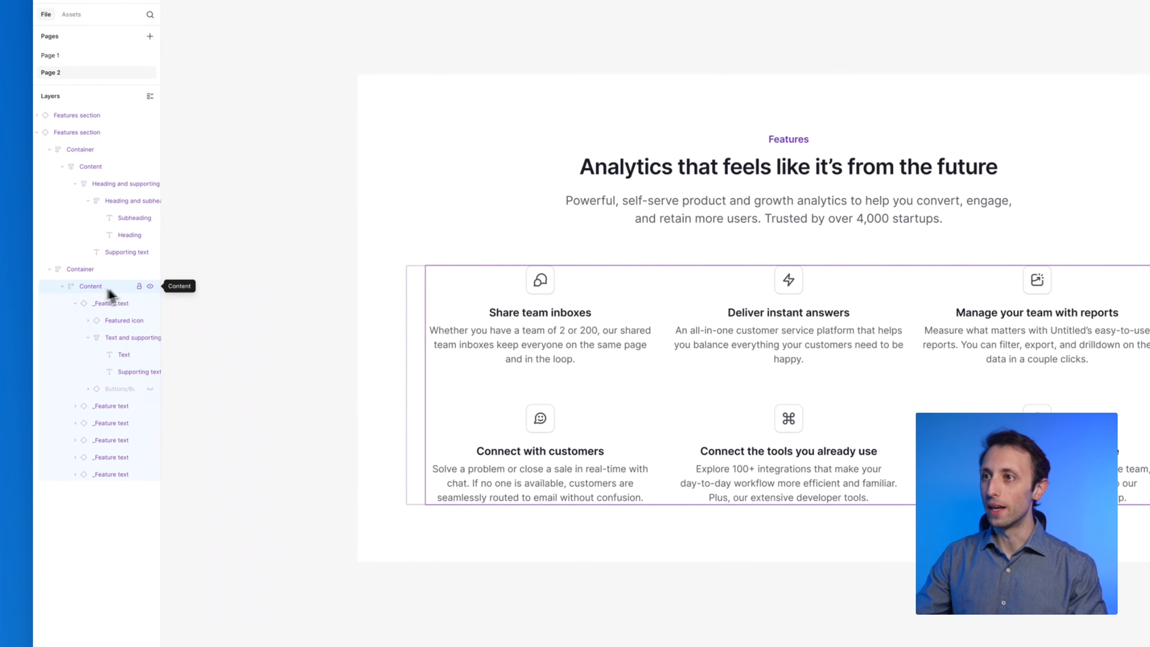
{"action": "left_click", "coordinate": [148, 321]}
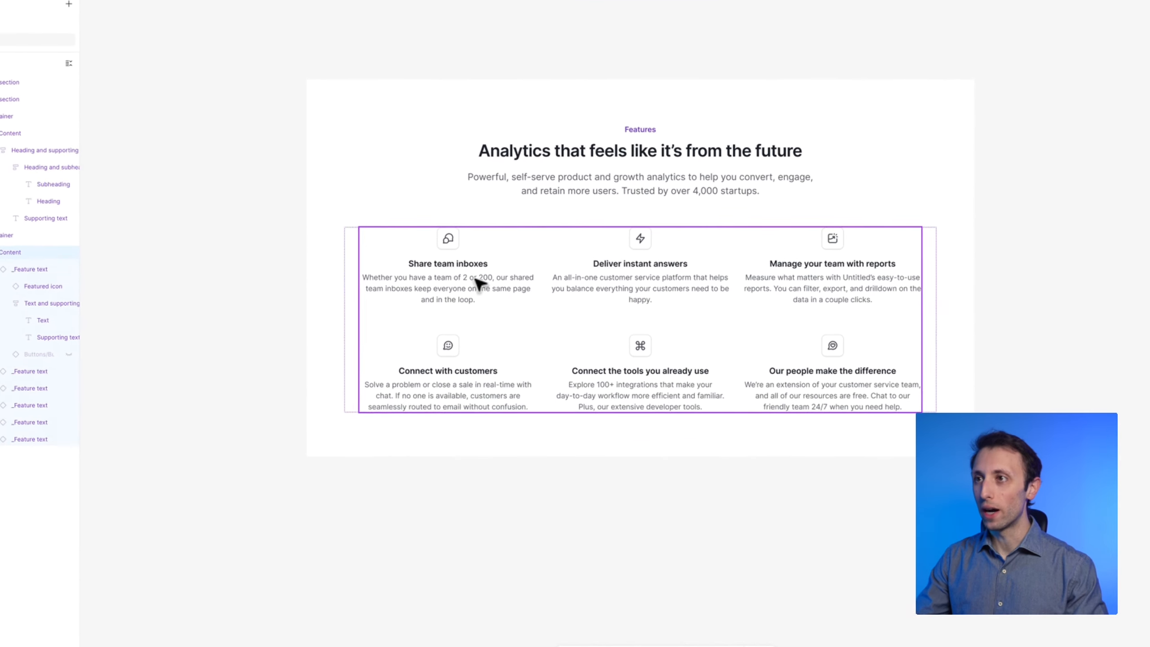
Copy the 'Share team inboxes' feature card, paste it onto empty canvas and move it into place
{"action": "left_click", "coordinate": [477, 280]}
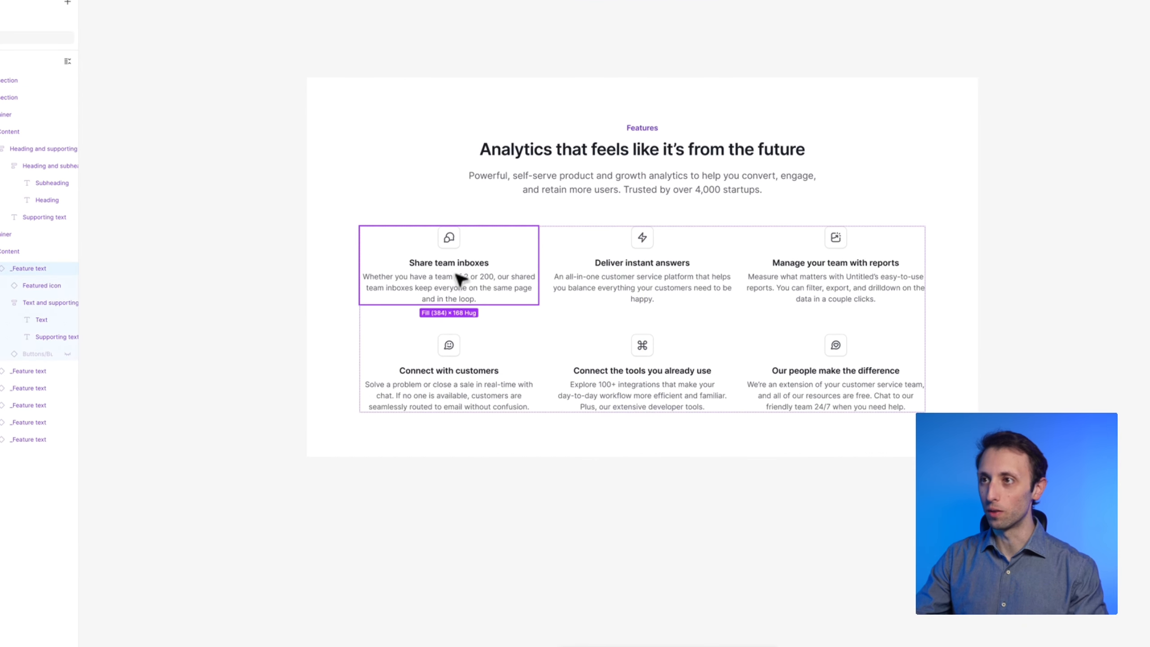
{"action": "scroll", "coordinate": [462, 286], "scroll_direction": "down", "scroll_amount": 5}
{"action": "scroll", "coordinate": [462, 288], "scroll_direction": "up", "scroll_amount": 3}
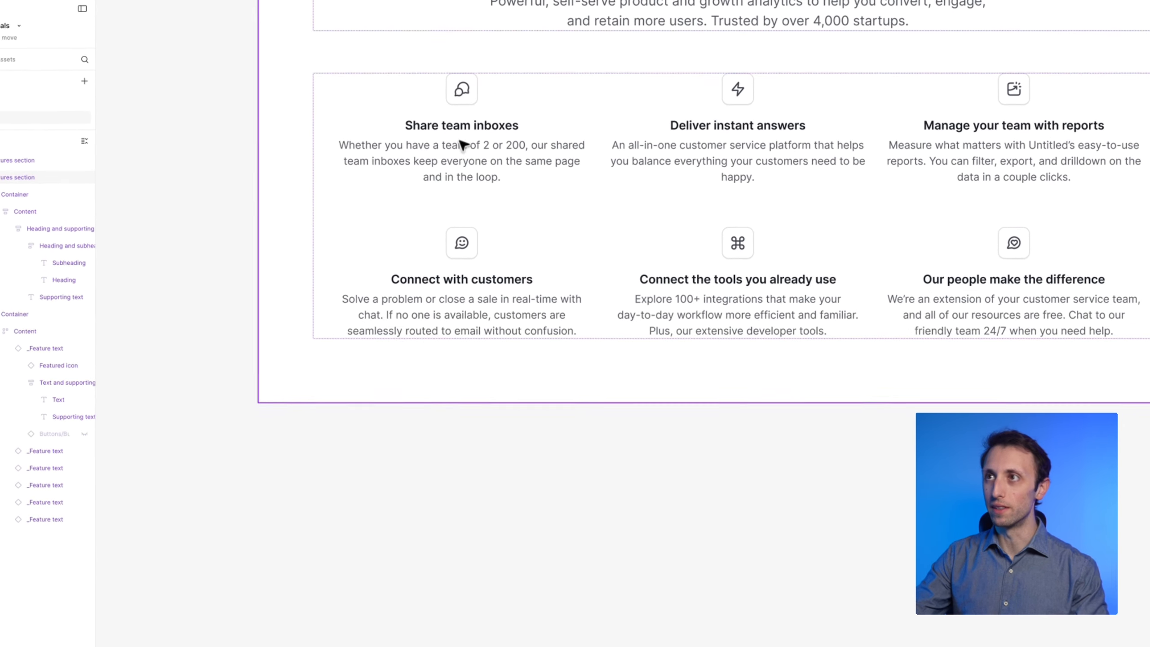
{"action": "left_click", "coordinate": [461, 132]}
{"action": "left_click", "coordinate": [462, 145]}
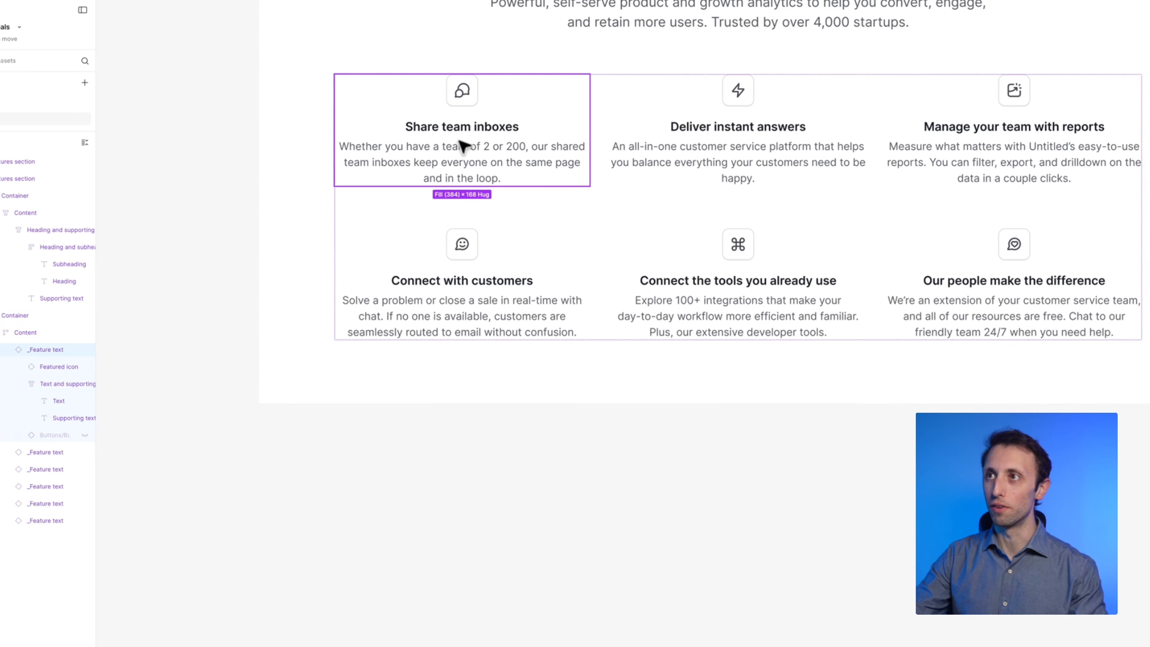
{"action": "scroll", "coordinate": [471, 190], "scroll_direction": "down", "scroll_amount": 10}
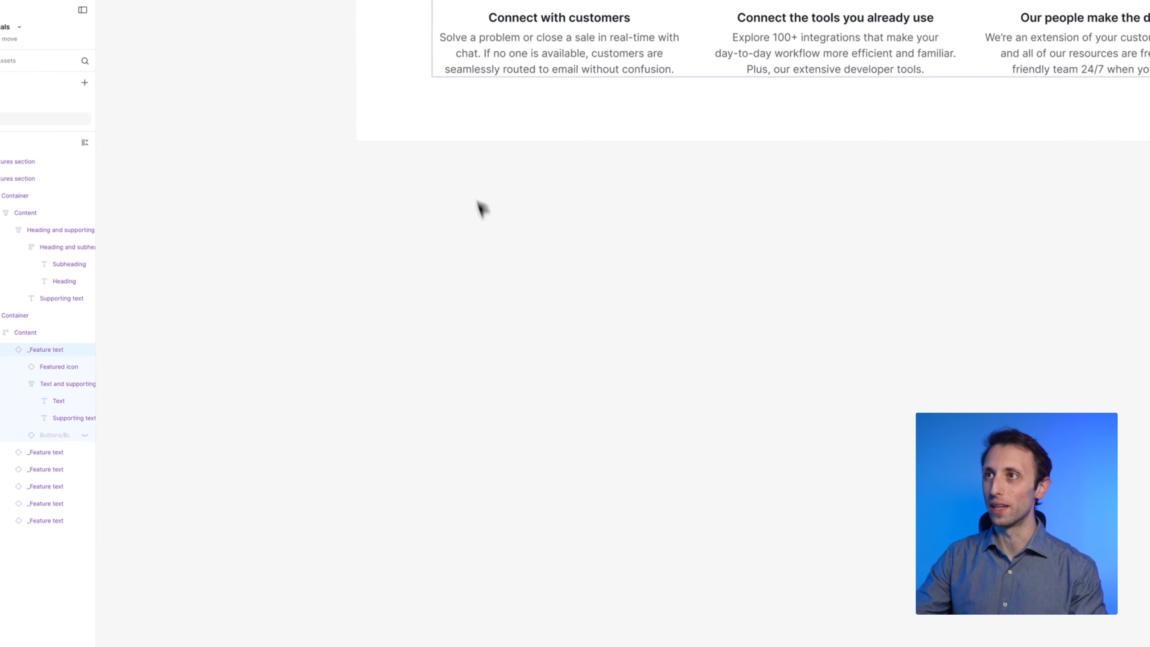
{"action": "key", "text": "ctrl+v"}
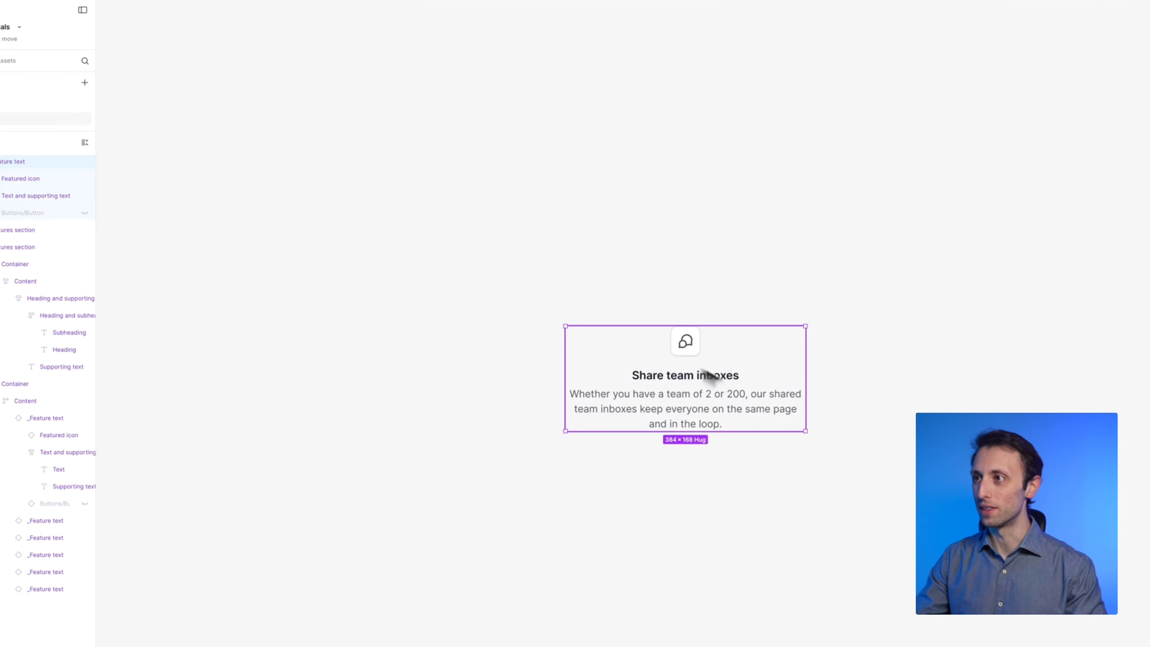
{"action": "left_click_drag", "start_coordinate": [706, 376], "coordinate": [550, 257]}
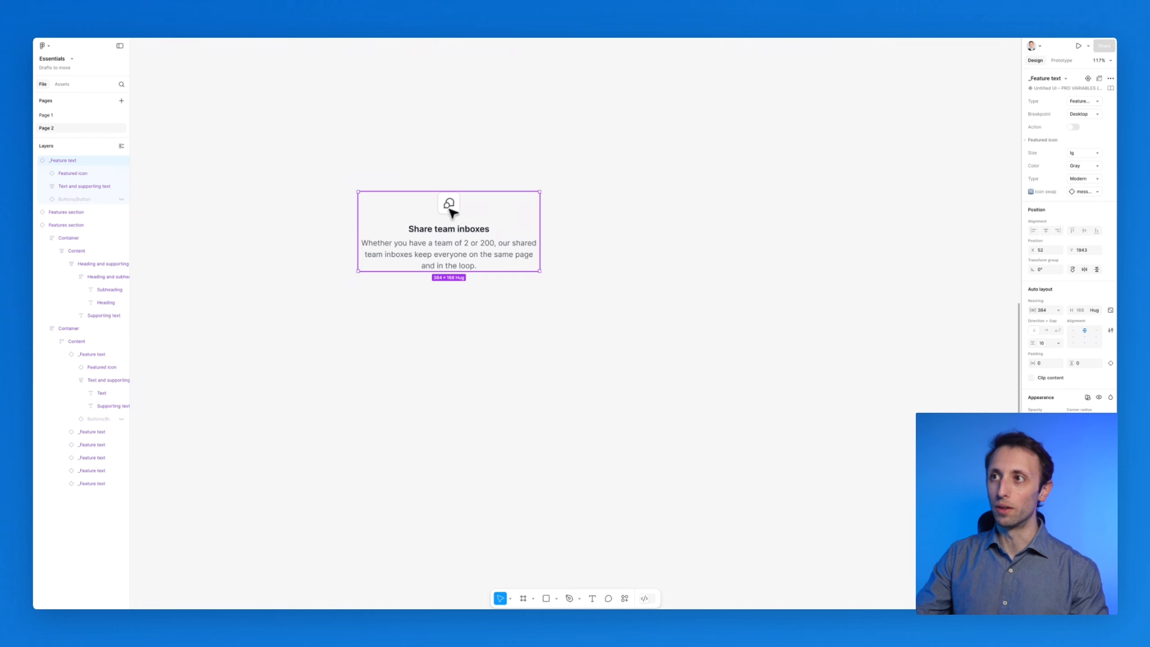
Detach the pasted card from its component and remove its auto layout
{"action": "right_click", "coordinate": [110, 160]}
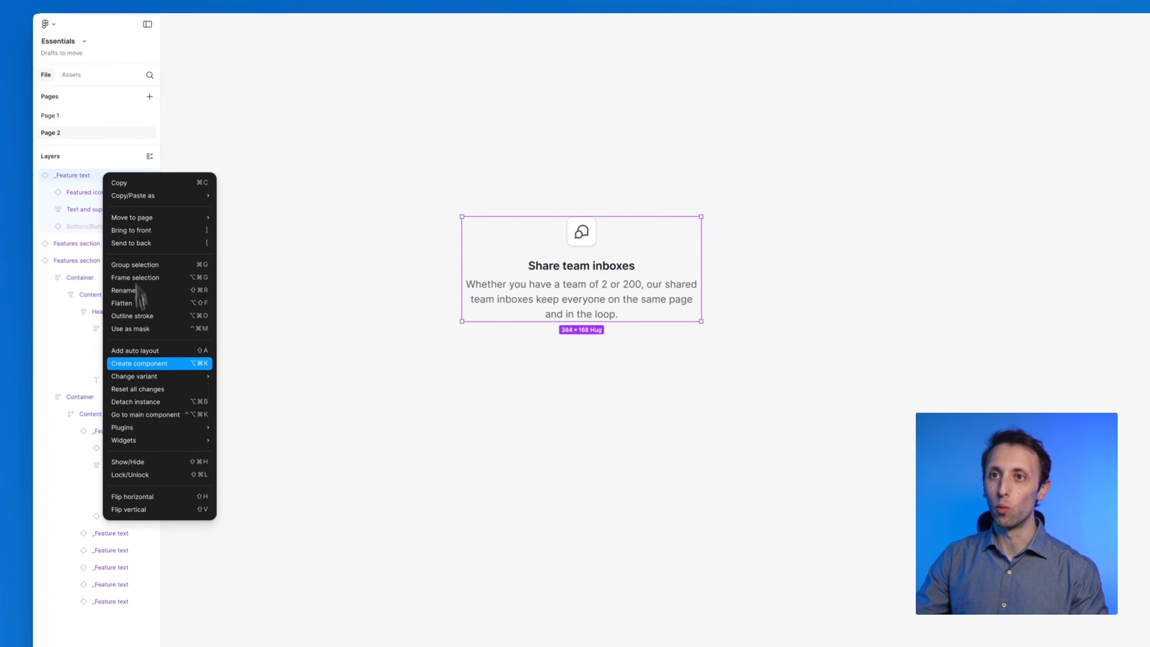
{"action": "left_click", "coordinate": [154, 402]}
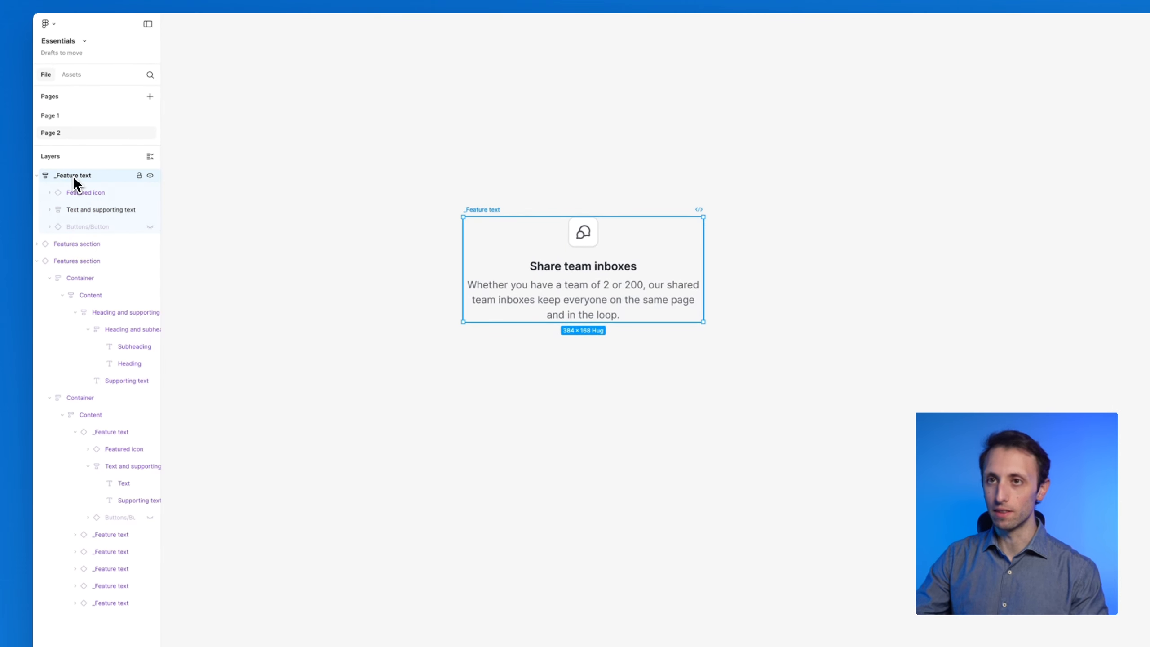
{"action": "key", "text": "shift+alt+a"}
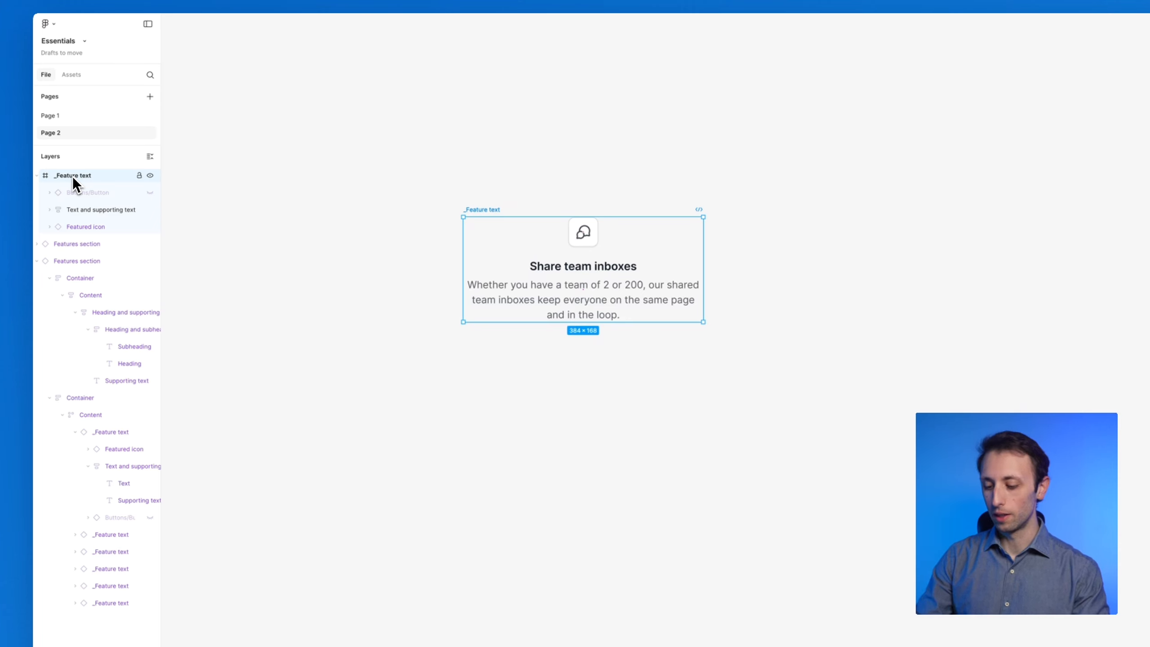
Ungroup the card, then wrap the icon and text block together in a new auto layout frame
{"action": "key", "text": "ctrl+shift+g"}
{"action": "left_click", "coordinate": [446, 166]}
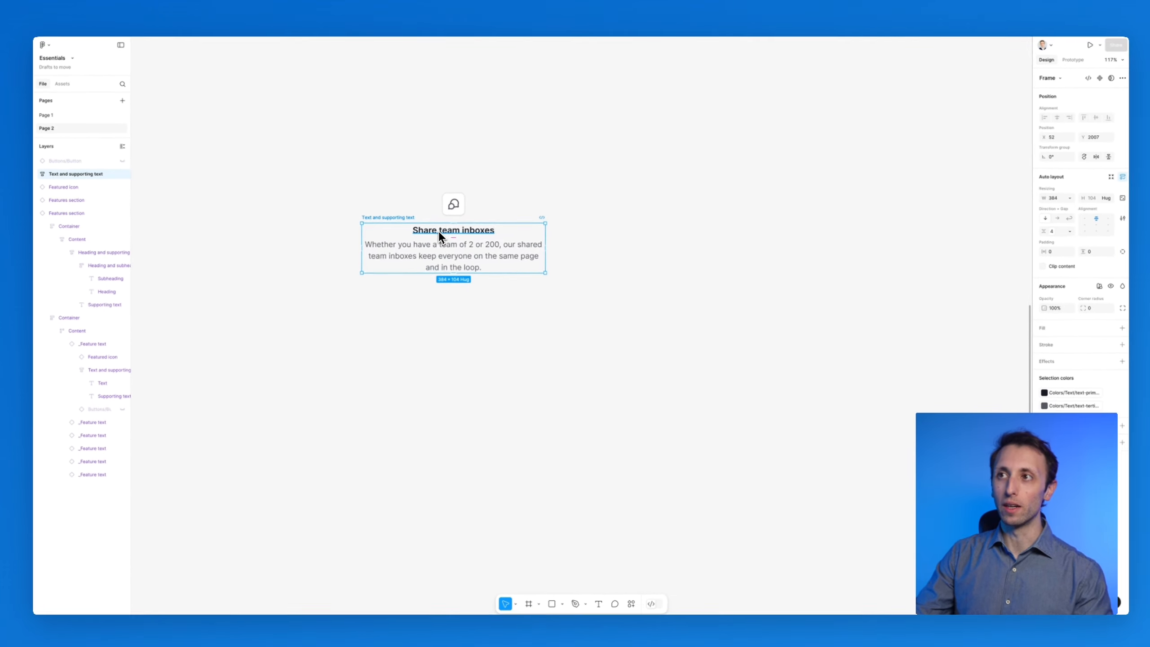
{"action": "scroll", "coordinate": [435, 234], "scroll_direction": "up", "scroll_amount": 5}
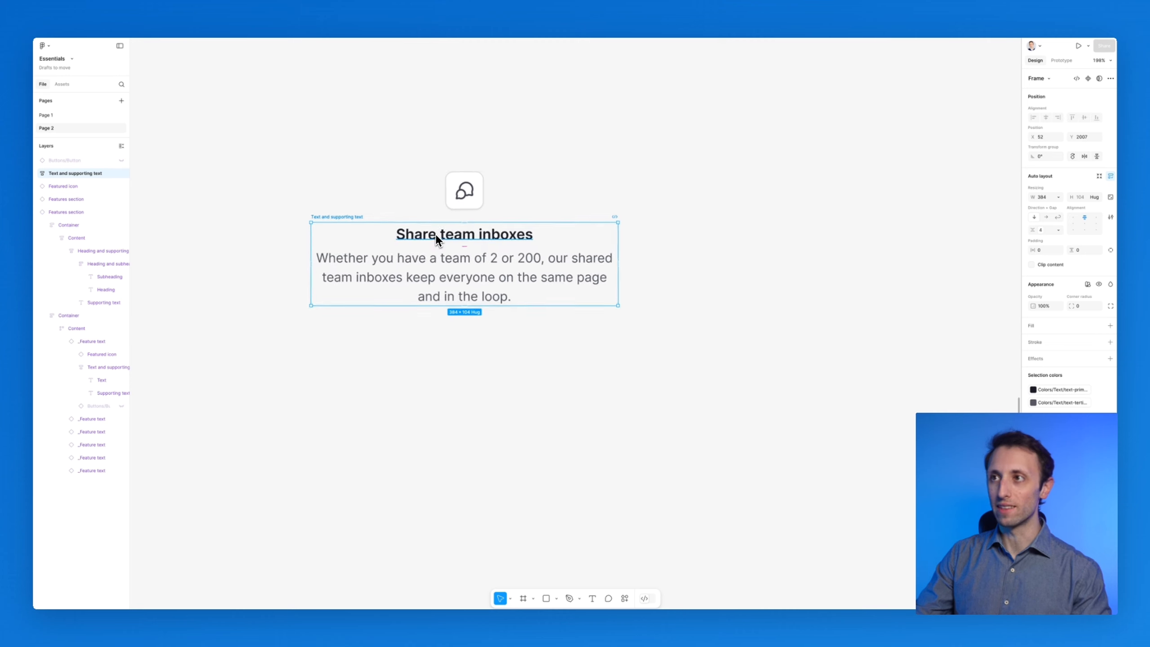
{"action": "left_click", "coordinate": [502, 249]}
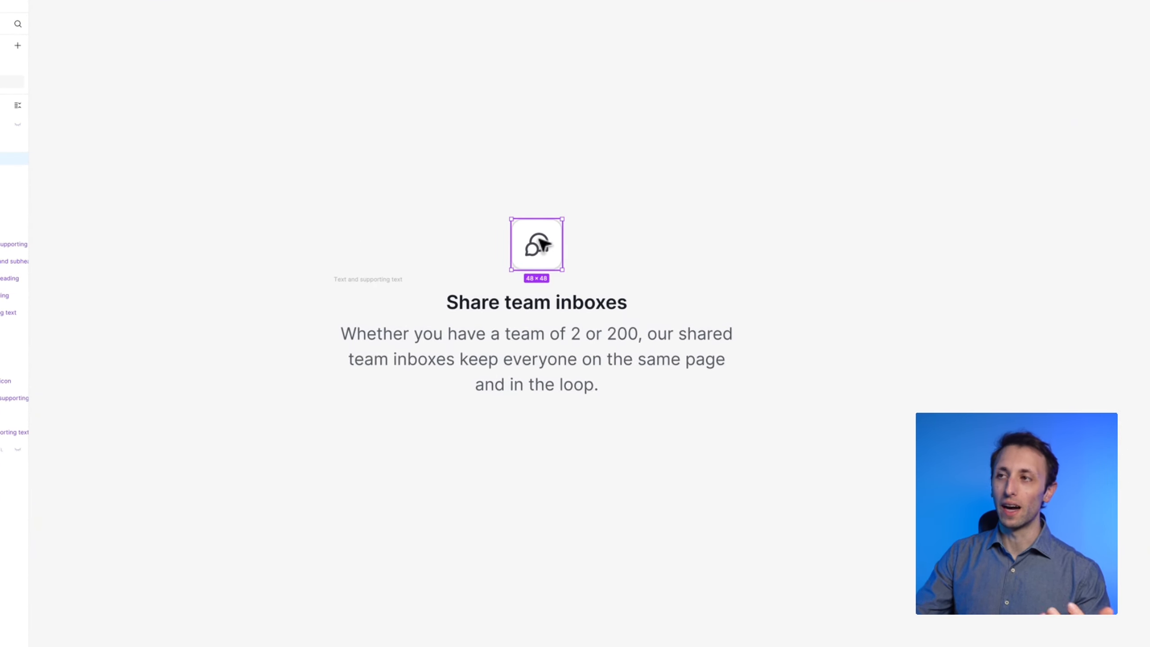
{"action": "left_click_drag", "start_coordinate": [268, 134], "coordinate": [797, 480]}
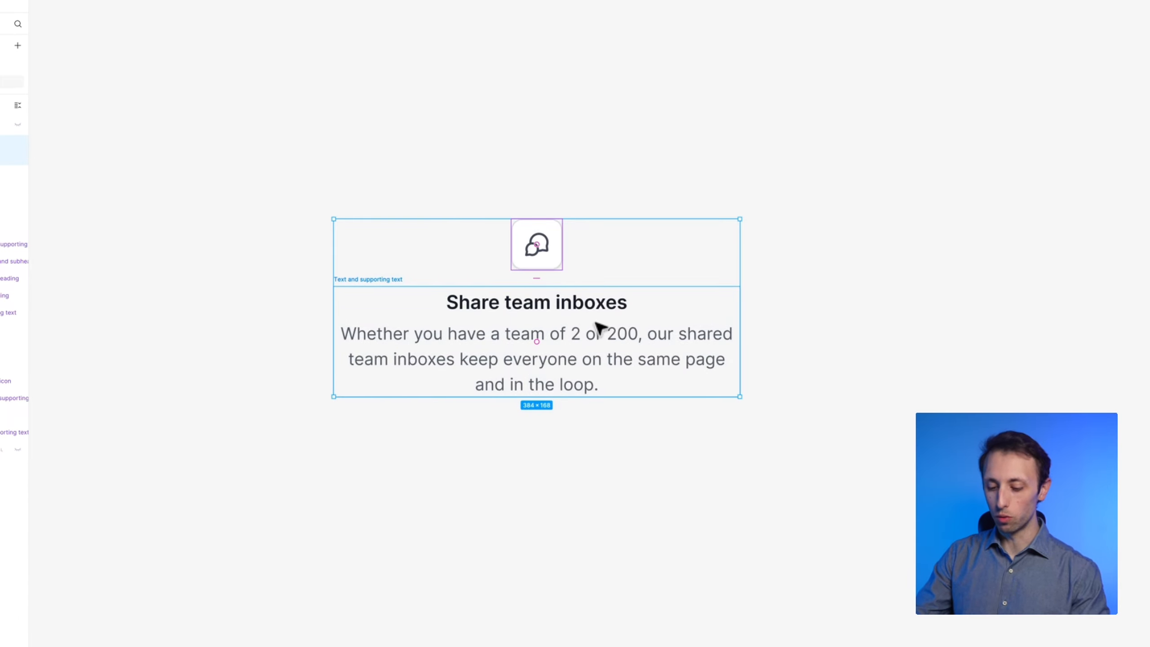
{"action": "key", "text": "shift+a"}
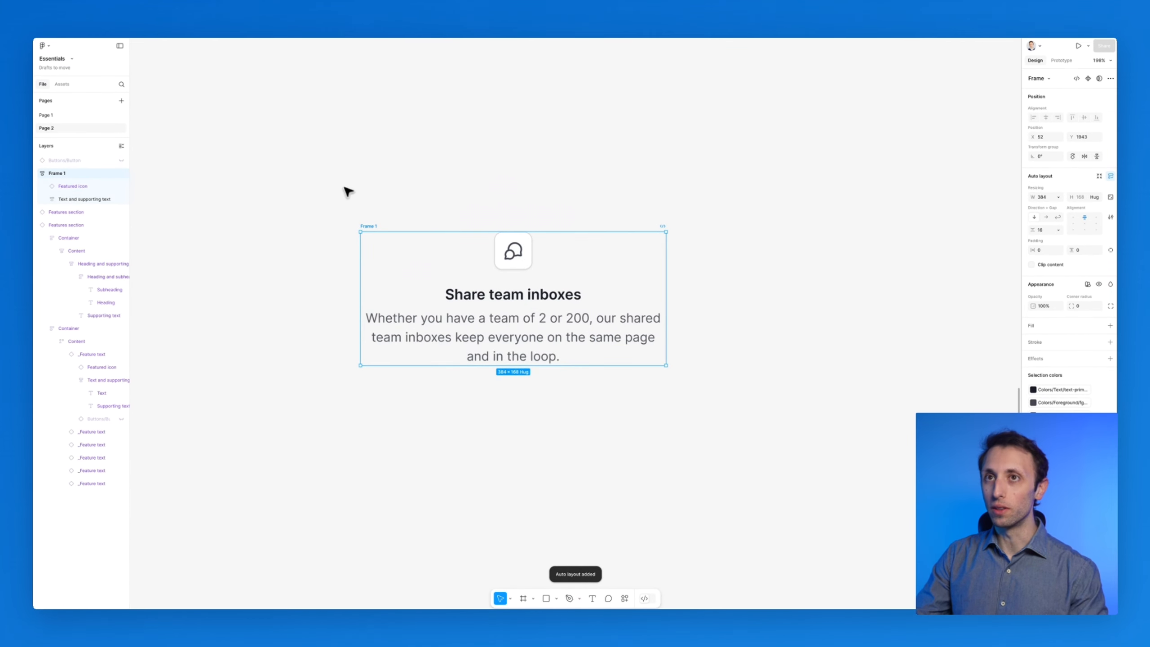
Add a white FFFFFF fill to Frame 1 and set its vertical padding to 29
{"action": "scroll", "coordinate": [346, 188], "scroll_direction": "down", "scroll_amount": 2}
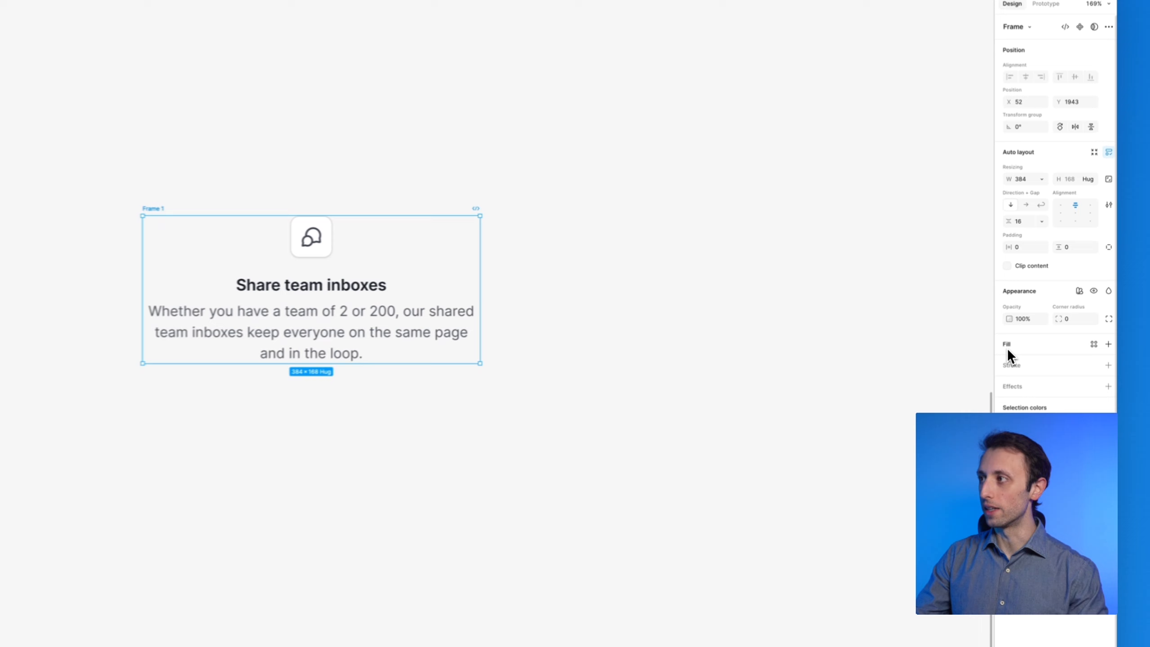
{"action": "left_click", "coordinate": [1008, 349]}
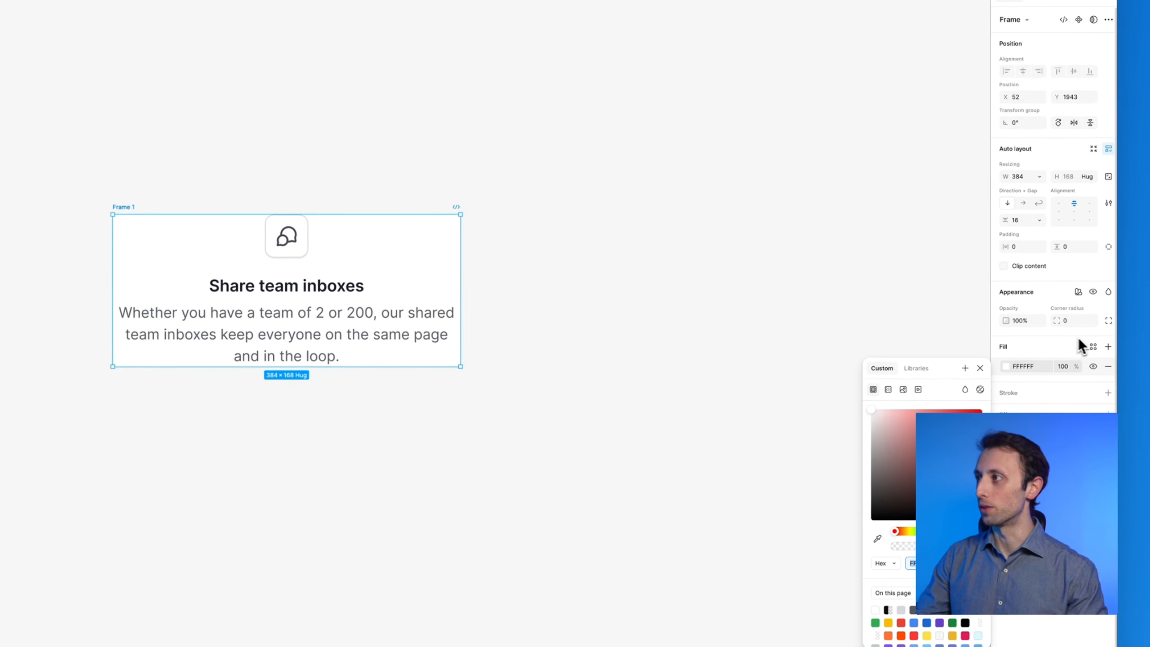
{"action": "left_click_drag", "start_coordinate": [1015, 248], "coordinate": [1053, 249]}
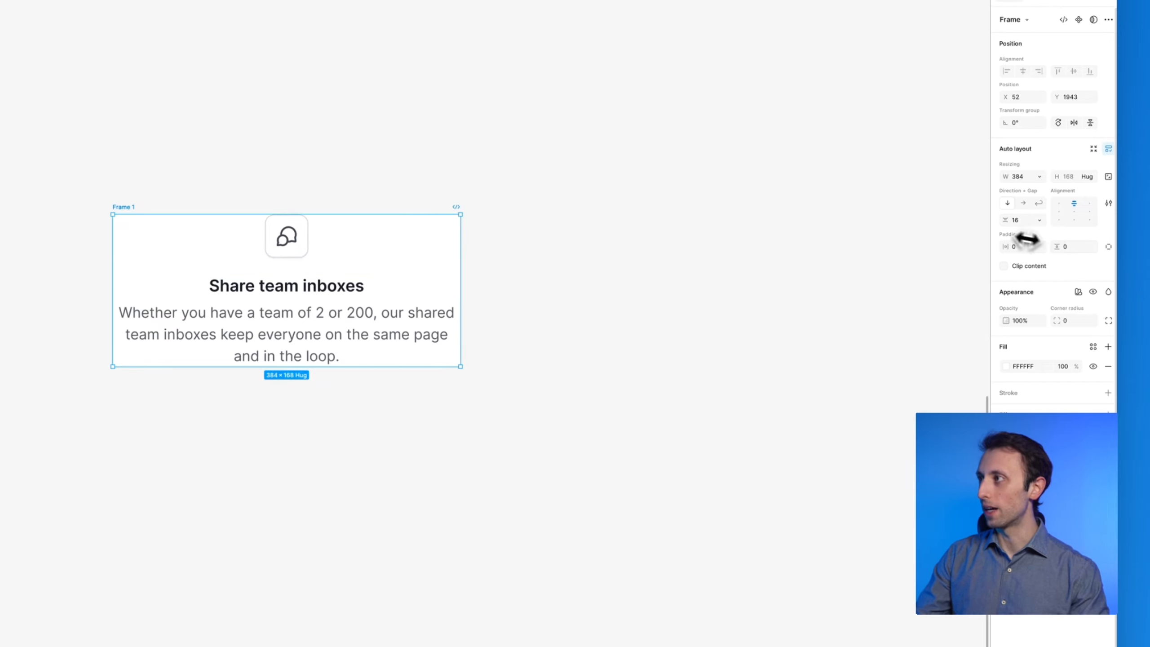
{"action": "left_click_drag", "start_coordinate": [1058, 245], "coordinate": [1083, 243]}
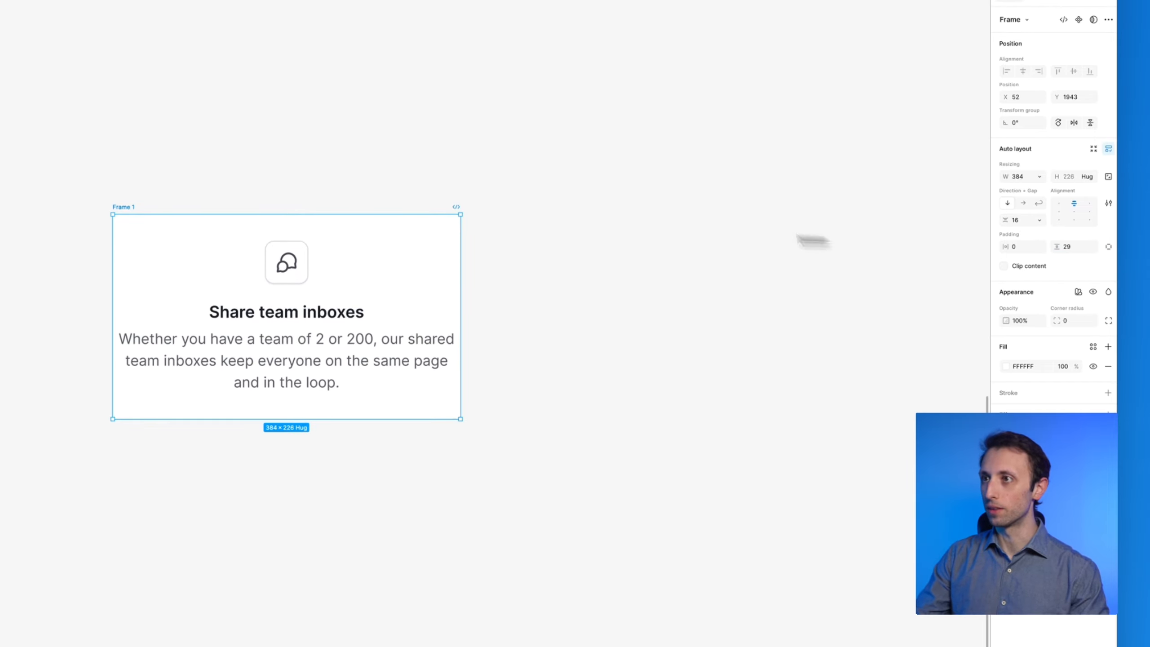
Duplicate the card frame twice so three copies sit side by side
{"action": "scroll", "coordinate": [613, 233], "scroll_direction": "down", "scroll_amount": 2}
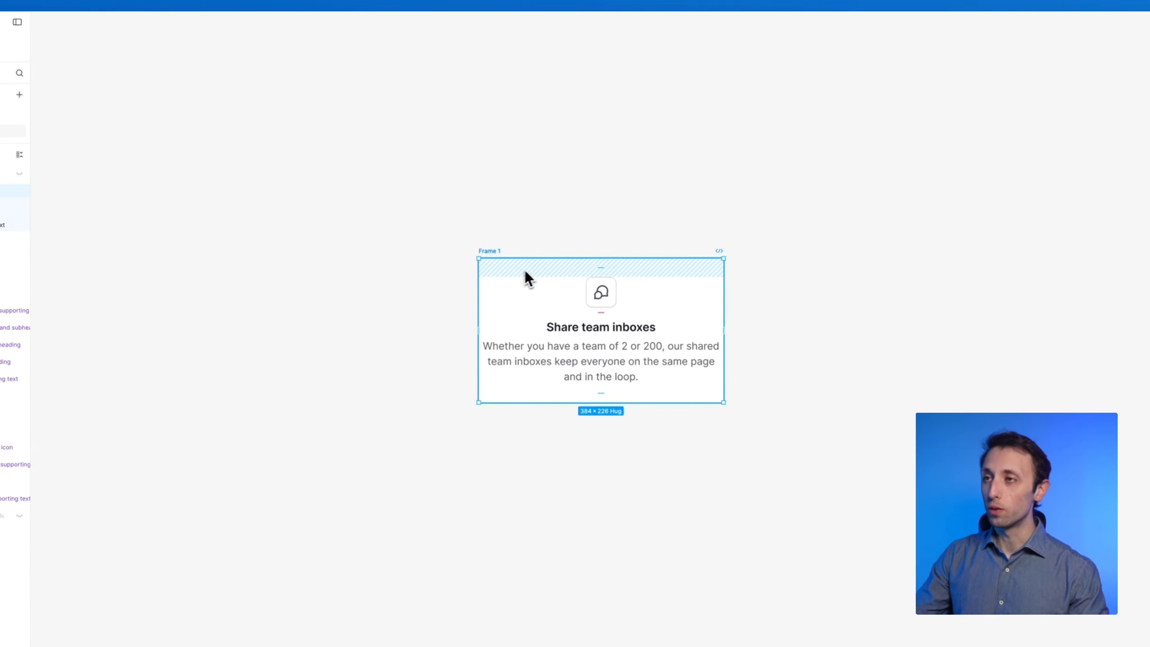
{"action": "left_click_drag", "start_coordinate": [513, 284], "coordinate": [777, 284]}
{"action": "scroll", "coordinate": [778, 284], "scroll_direction": "right", "scroll_amount": 5}
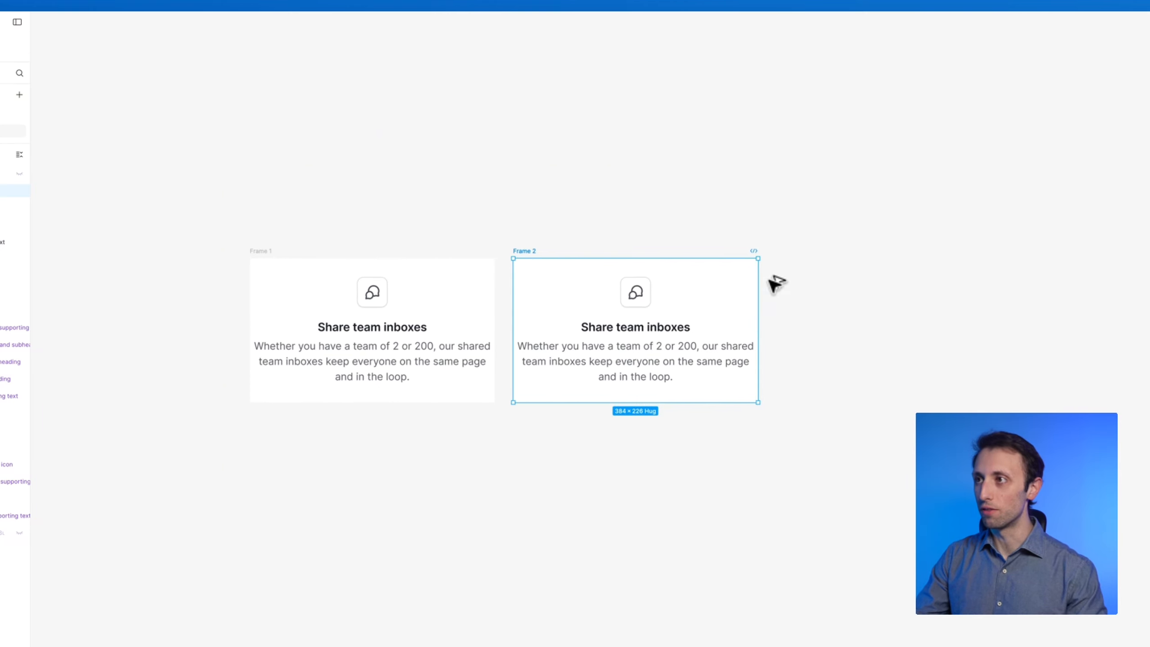
{"action": "key", "text": "ctrl+d"}
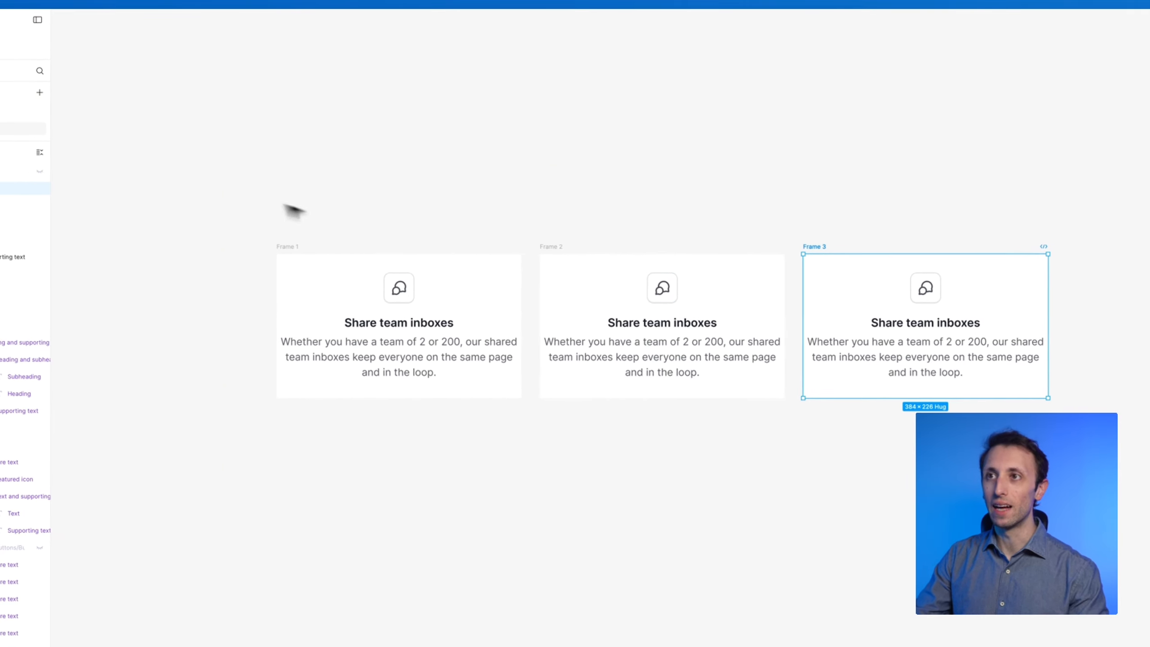
Select Frame 1 and set its width resizing to hug contents
{"action": "left_click", "coordinate": [586, 306]}
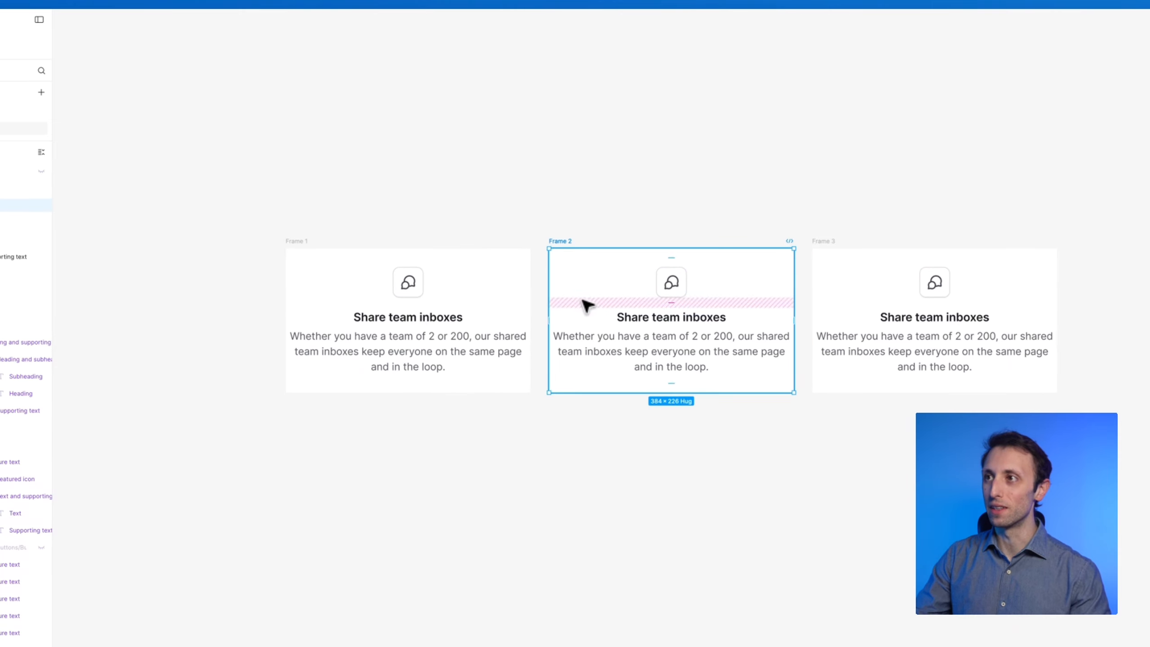
{"action": "left_click", "coordinate": [495, 307]}
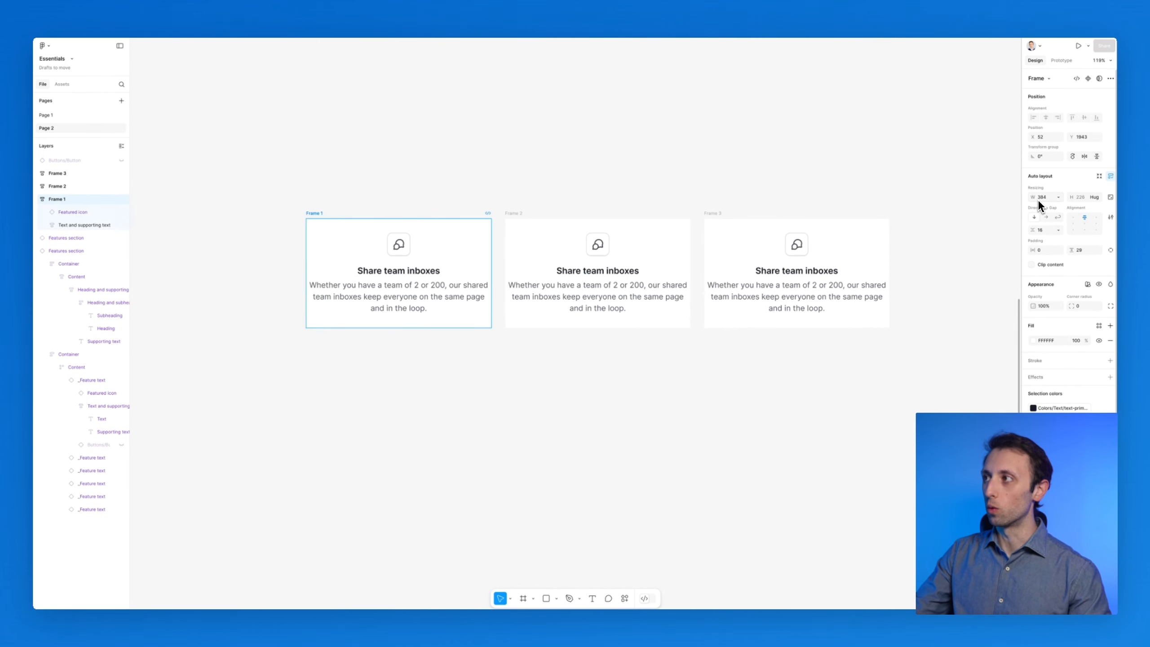
{"action": "left_click", "coordinate": [1058, 197]}
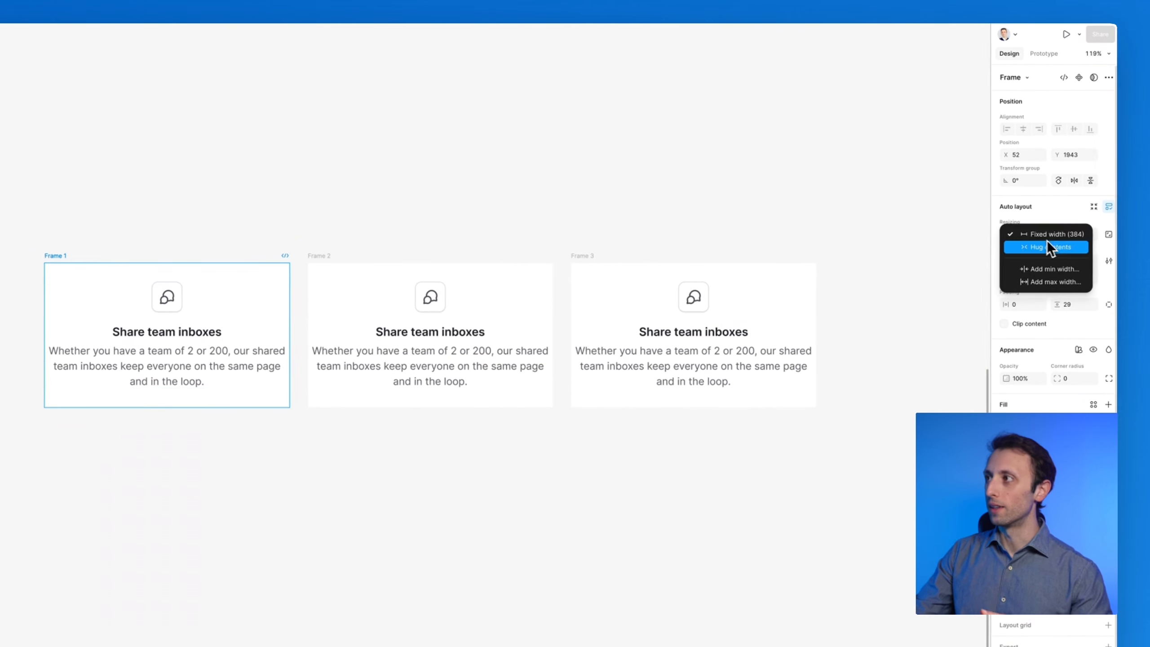
{"action": "left_click", "coordinate": [1040, 213]}
{"action": "left_click", "coordinate": [63, 274]}
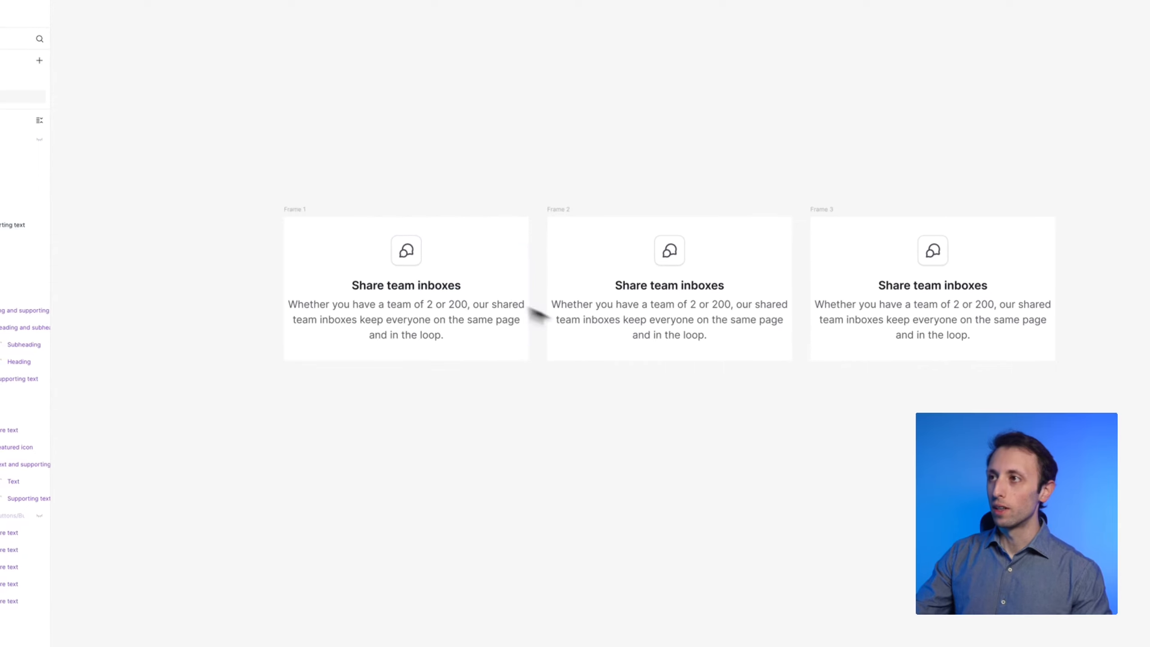
Select the three card frames and wrap them together in a new auto layout frame
{"action": "left_click_drag", "start_coordinate": [246, 198], "coordinate": [483, 290]}
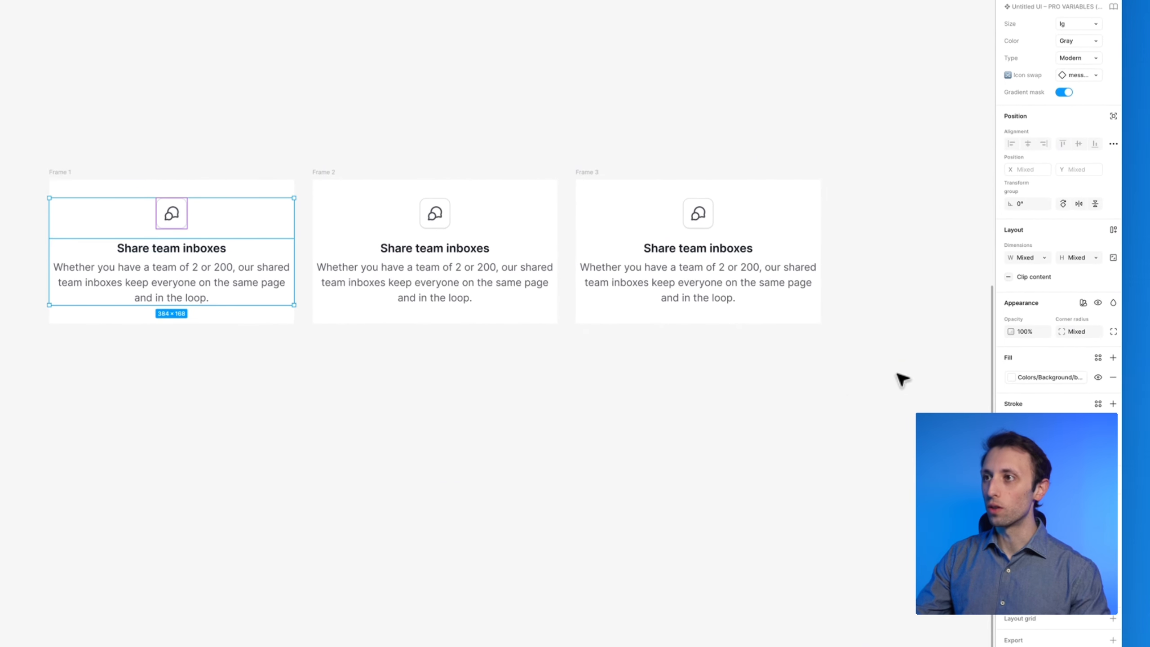
{"action": "left_click_drag", "start_coordinate": [897, 371], "coordinate": [752, 337]}
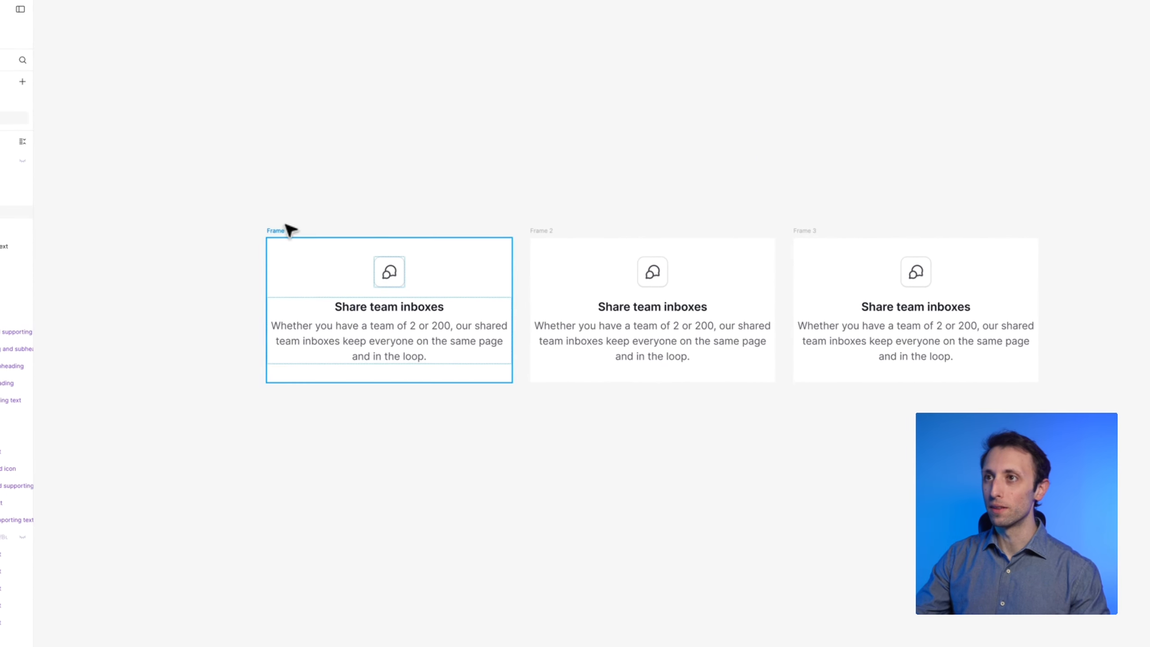
{"action": "left_click", "coordinate": [290, 229]}
{"action": "left_click", "coordinate": [544, 231], "text": "shift"}
{"action": "left_click", "coordinate": [808, 231], "text": "shift"}
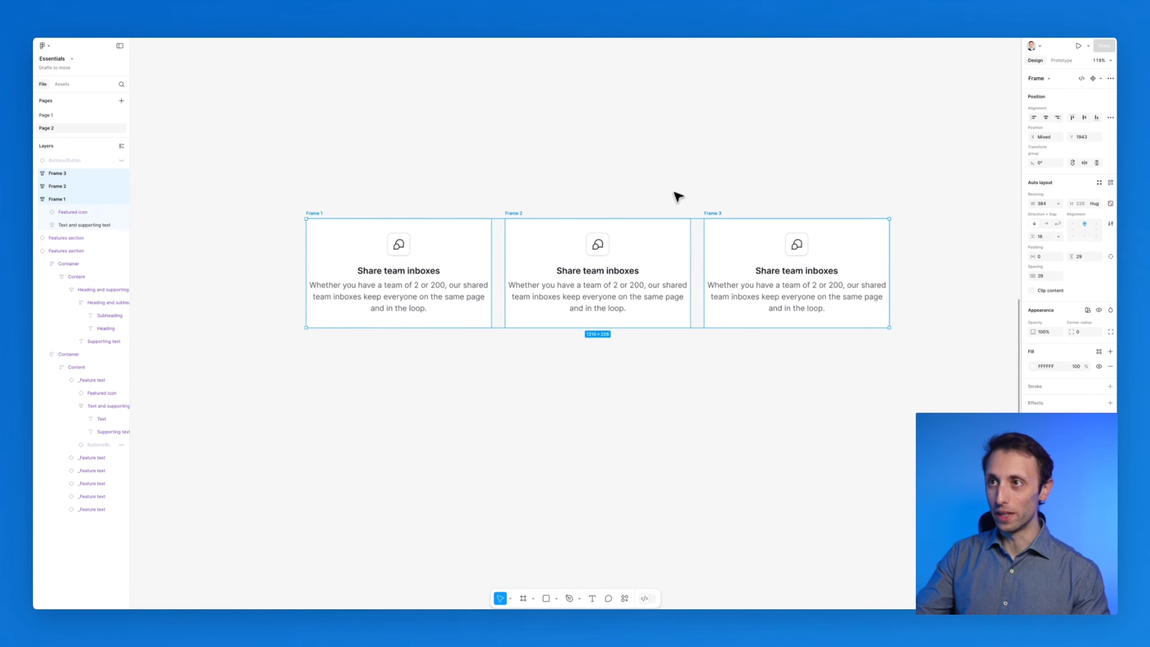
{"action": "key", "text": "shift+a"}
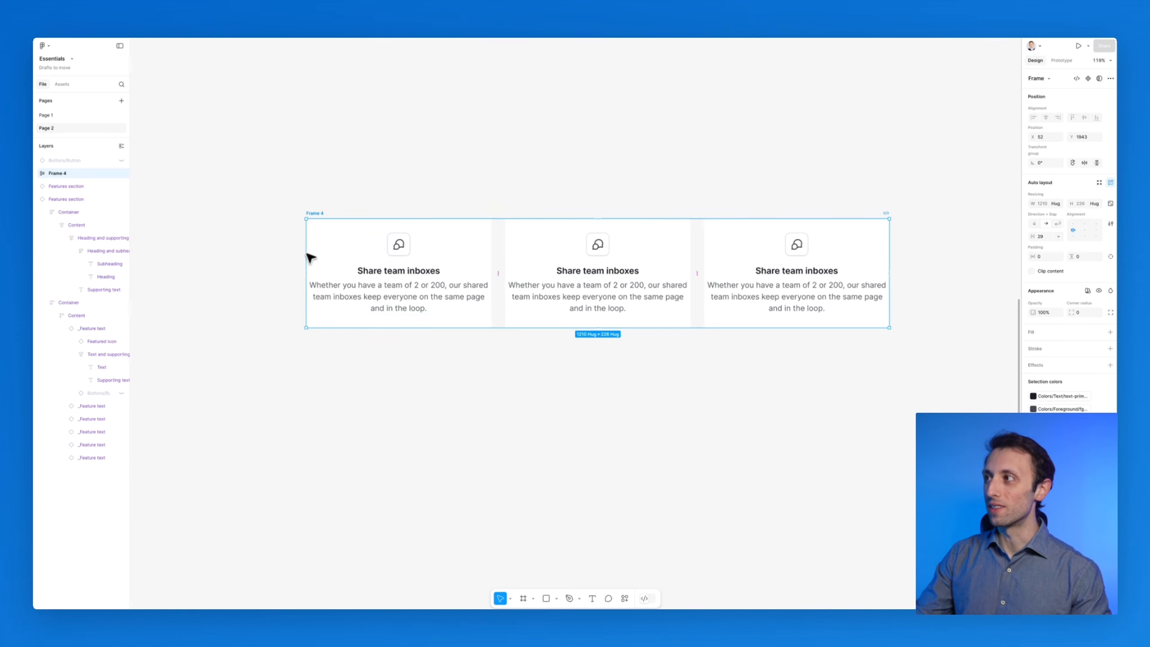
{"action": "left_click_drag", "start_coordinate": [881, 235], "coordinate": [947, 261]}
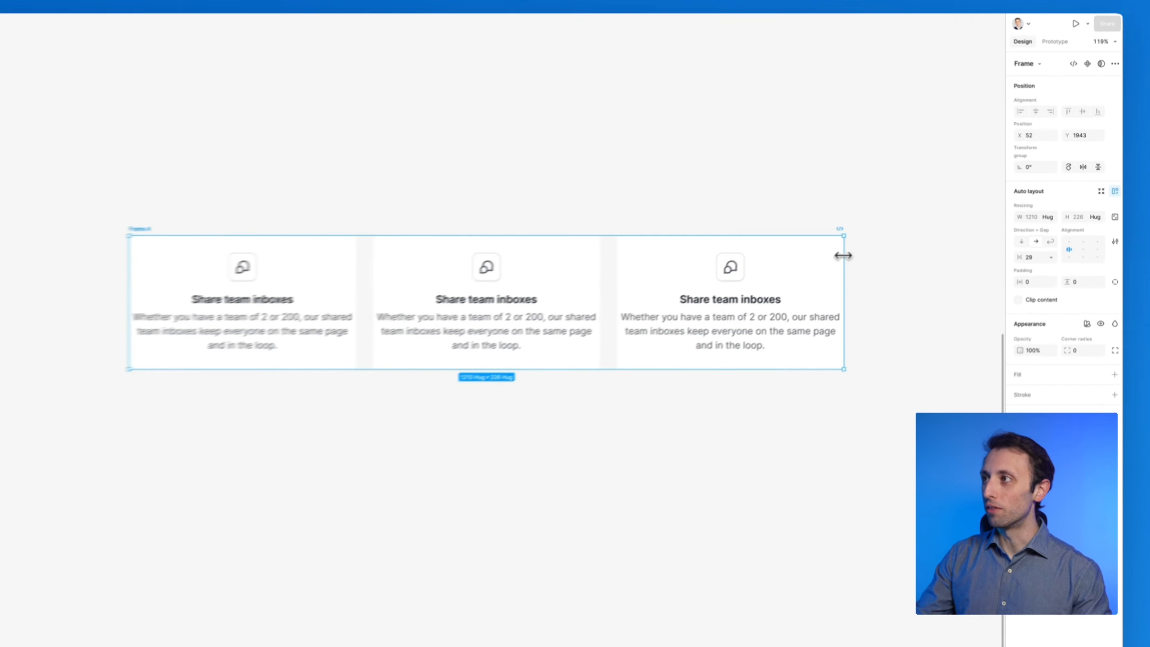
{"action": "left_click_drag", "start_coordinate": [837, 298], "coordinate": [887, 299]}
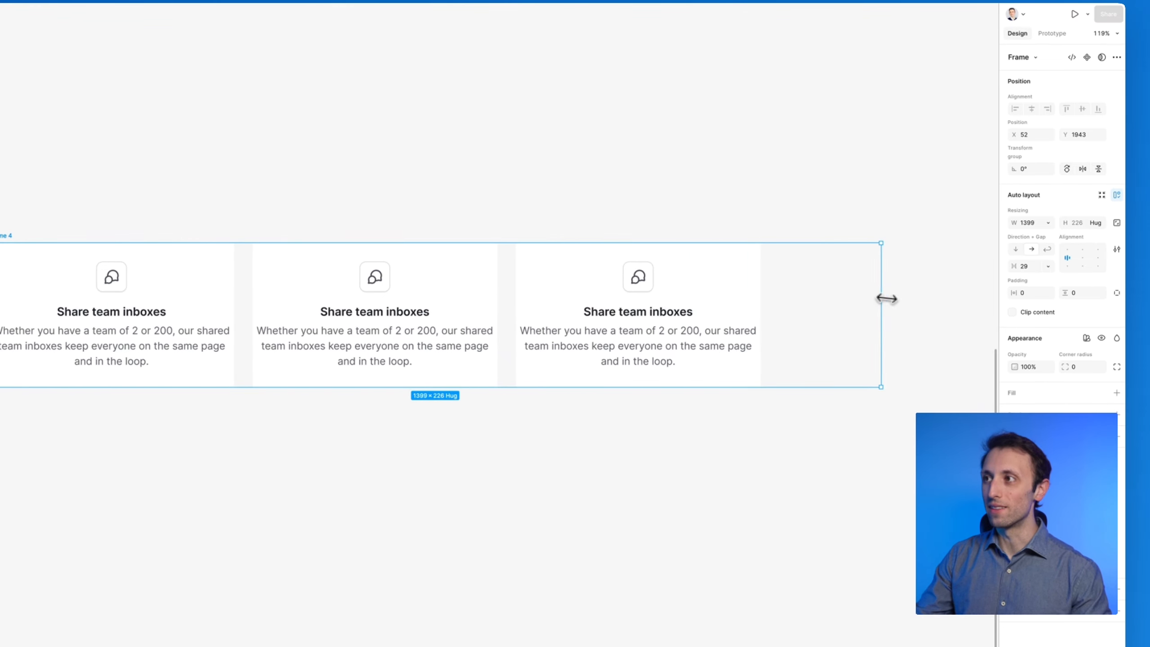
{"action": "double_click", "coordinate": [882, 290]}
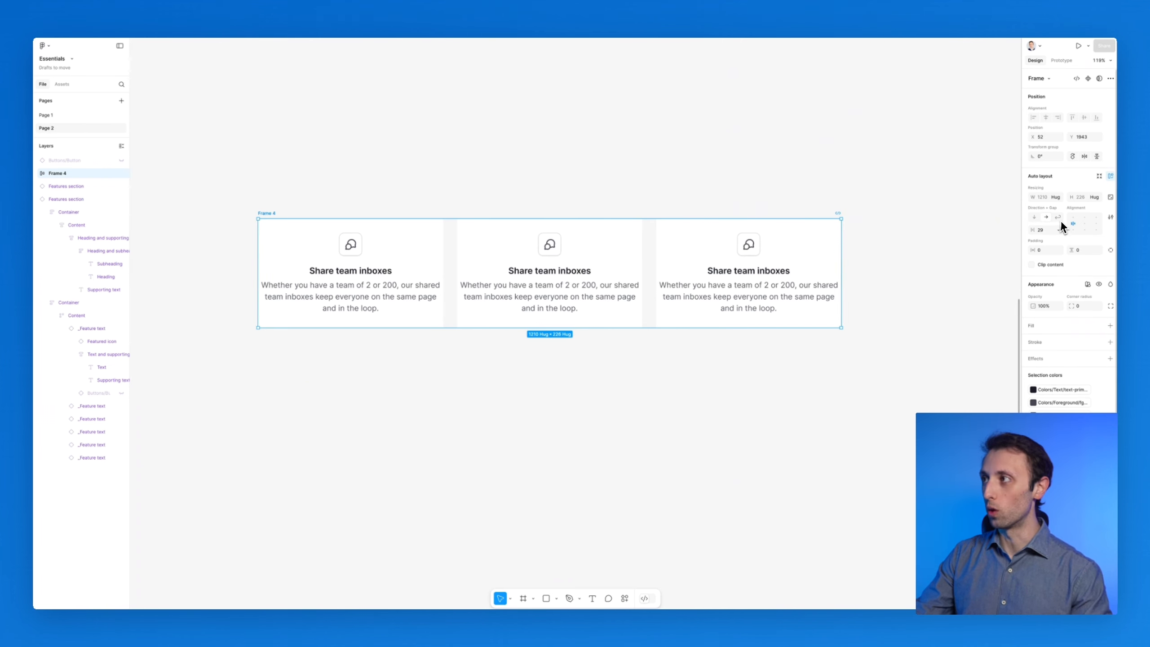
Switch the card container's auto layout direction to wrap
{"action": "left_click", "coordinate": [1059, 218]}
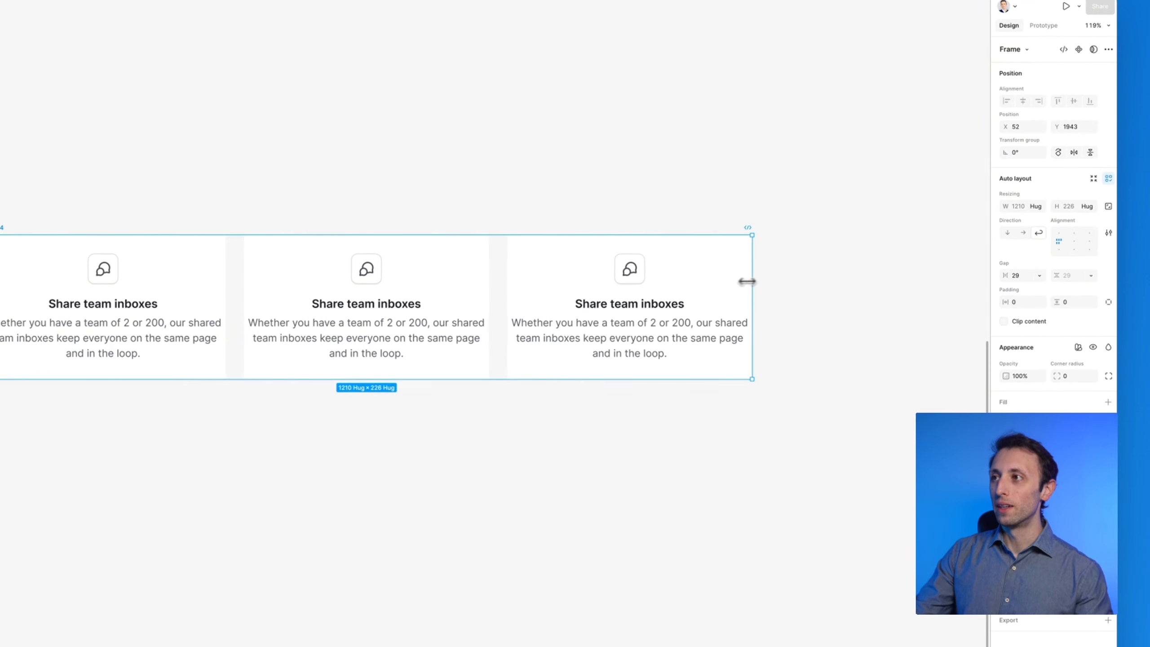
{"action": "left_click_drag", "start_coordinate": [747, 281], "coordinate": [367, 307]}
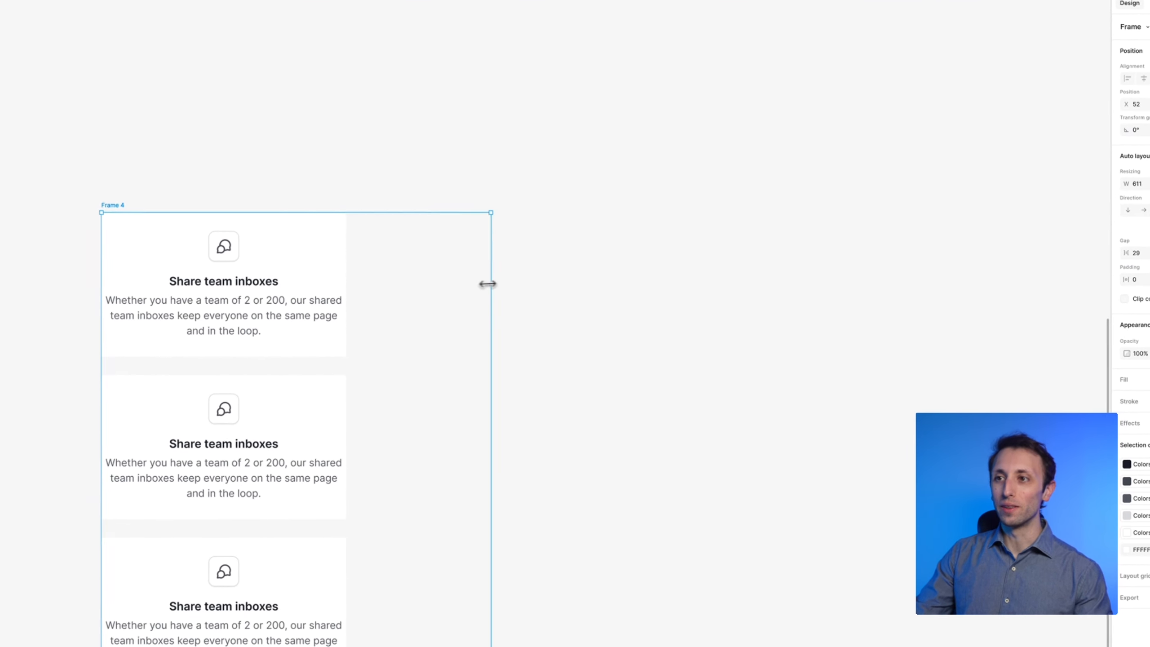
{"action": "left_click_drag", "start_coordinate": [488, 284], "coordinate": [955, 305]}
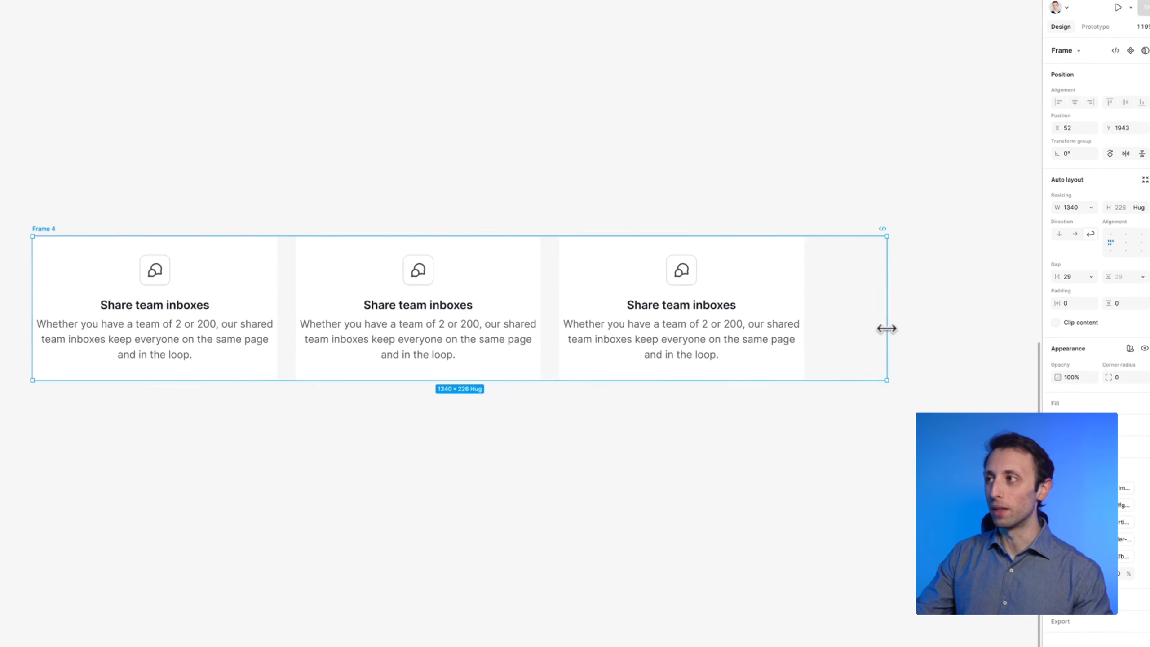
{"action": "double_click", "coordinate": [914, 319]}
{"action": "left_click_drag", "start_coordinate": [751, 305], "coordinate": [824, 304]}
{"action": "key", "text": "ctrl+z"}
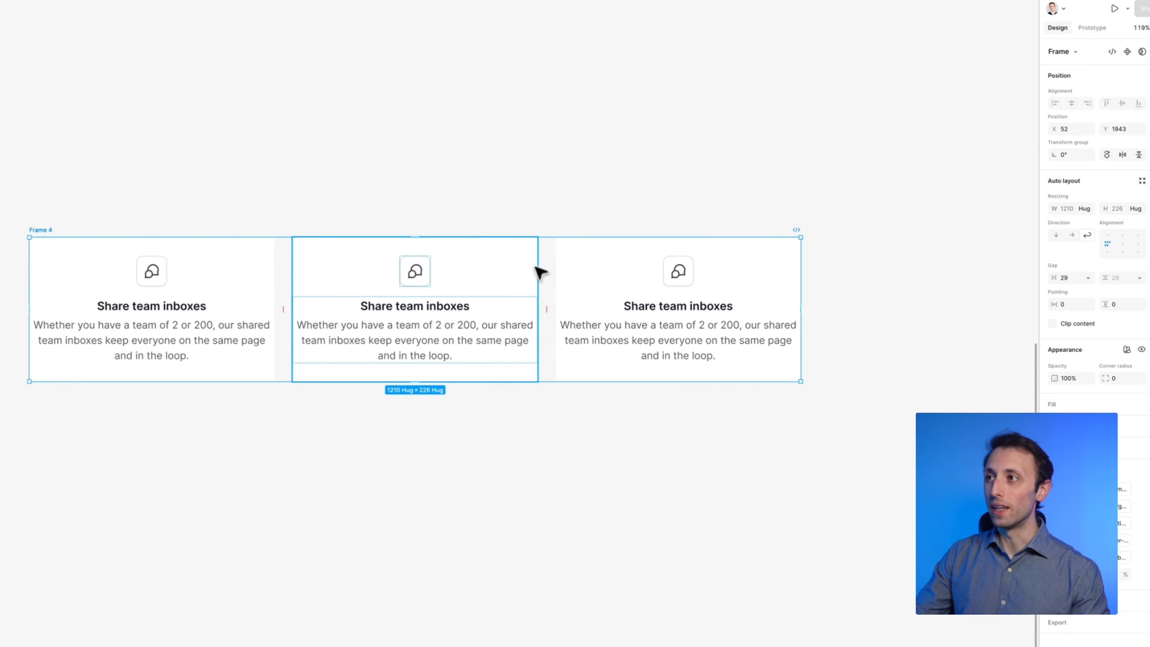
Select all three card frames and set their width resizing to fill container
{"action": "left_click", "coordinate": [684, 259]}
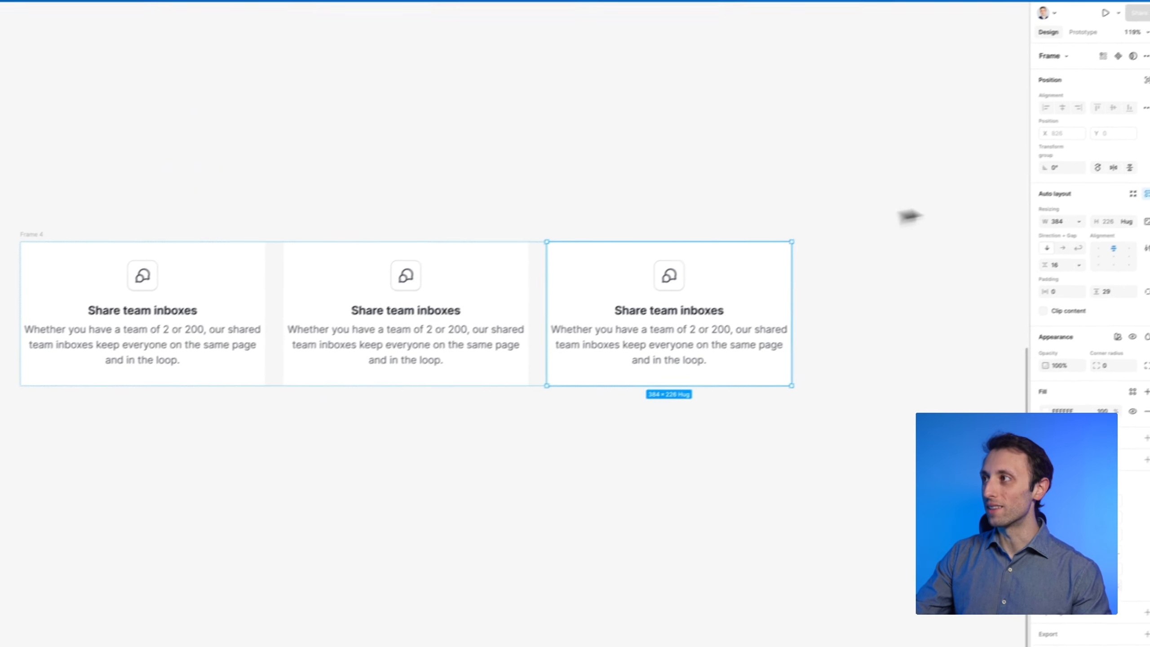
{"action": "left_click", "coordinate": [1043, 240]}
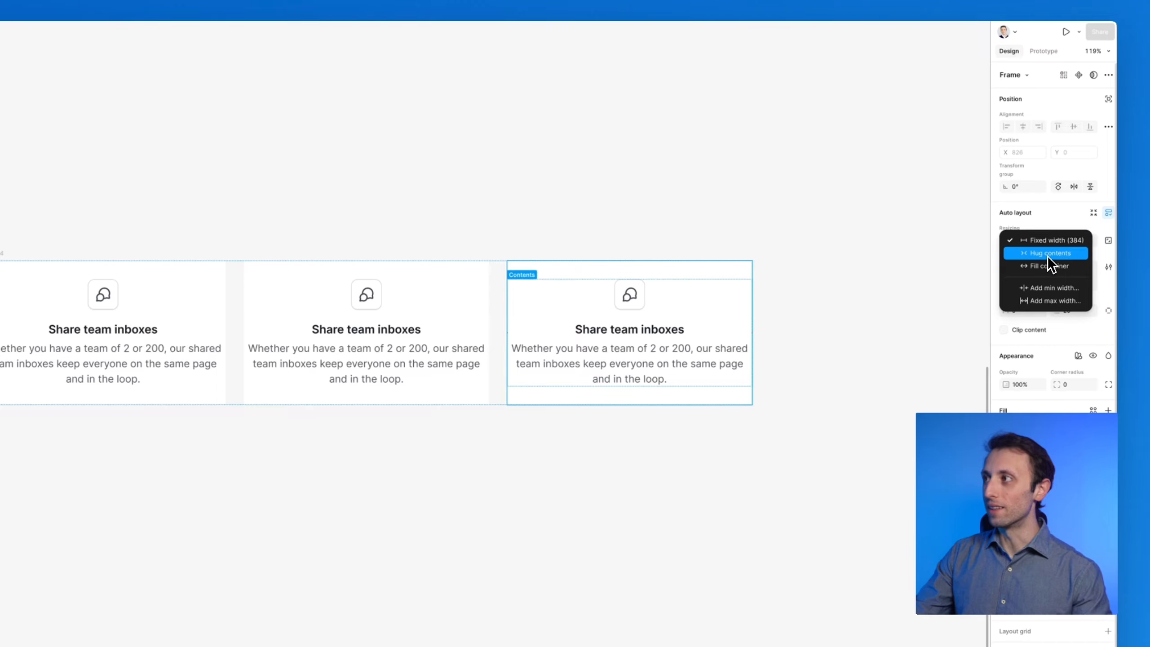
{"action": "left_click", "coordinate": [455, 275]}
{"action": "left_click", "coordinate": [450, 275], "text": "shift"}
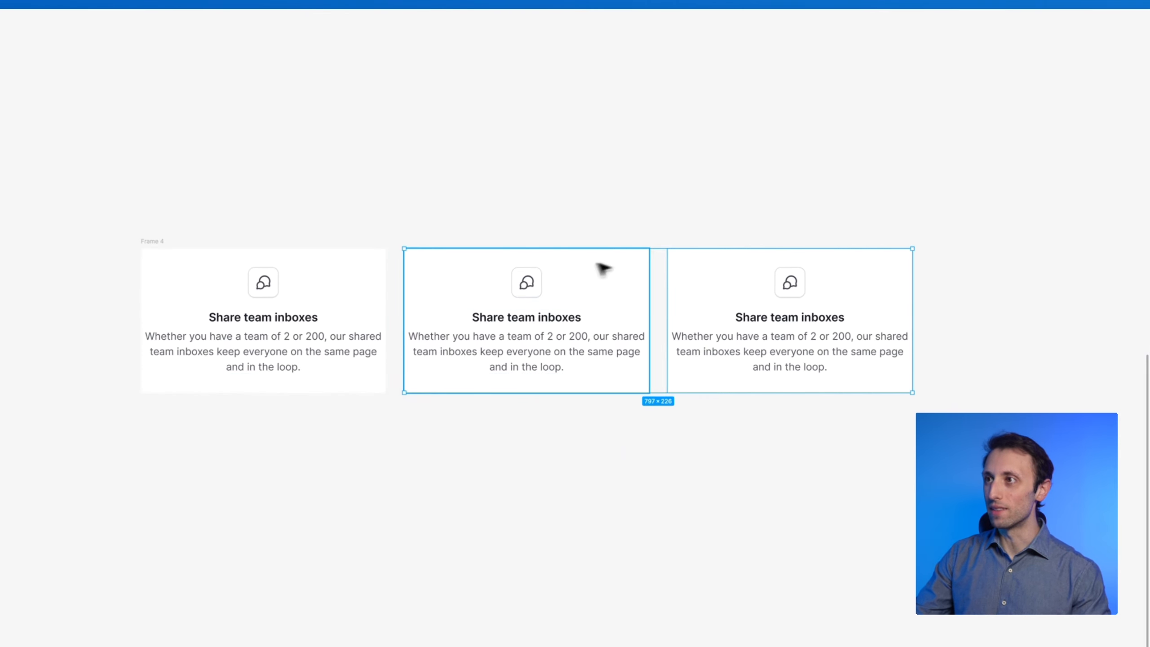
{"action": "left_click", "coordinate": [187, 281], "text": "shift"}
{"action": "left_click", "coordinate": [1044, 238]}
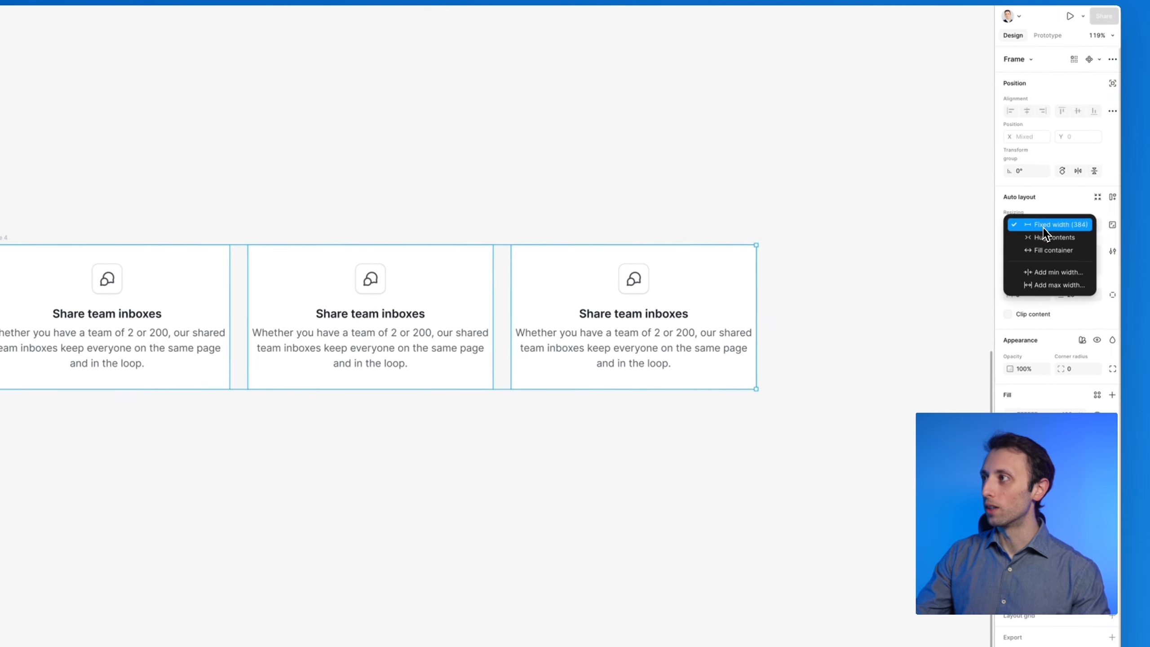
{"action": "left_click", "coordinate": [1038, 251]}
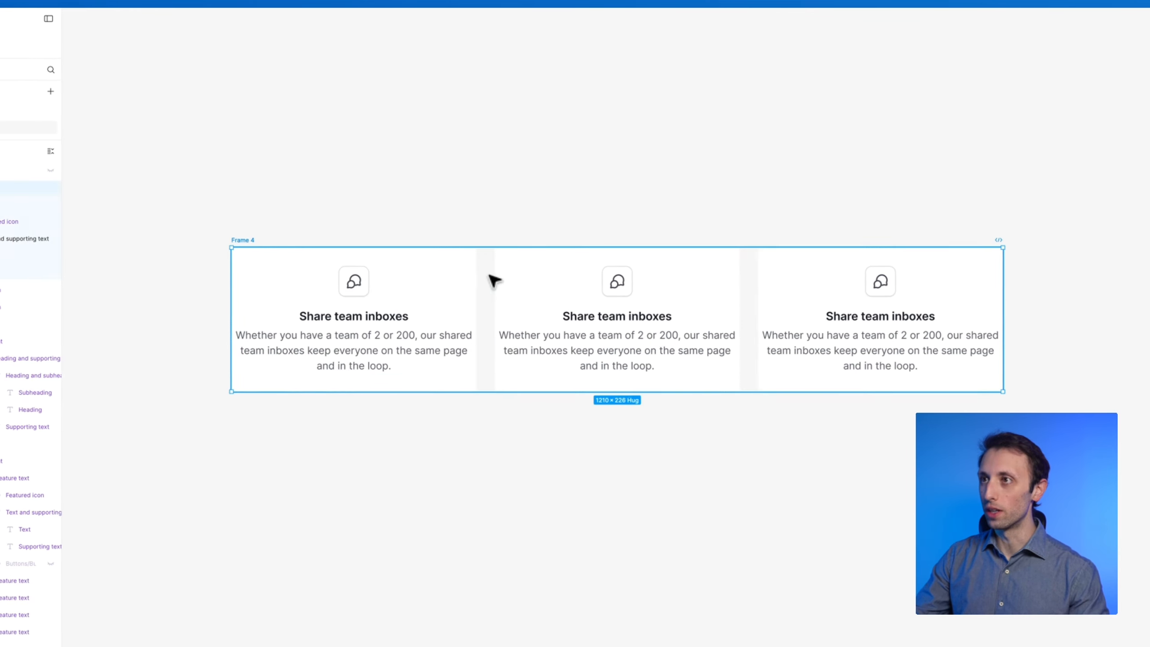
Resize the card container to a fixed width of about 1108
{"action": "mouse_move", "coordinate": [248, 298]}
{"action": "left_mouse_down"}
{"action": "mouse_move", "coordinate": [428, 290]}
{"action": "mouse_move", "coordinate": [244, 291]}
{"action": "left_mouse_up"}
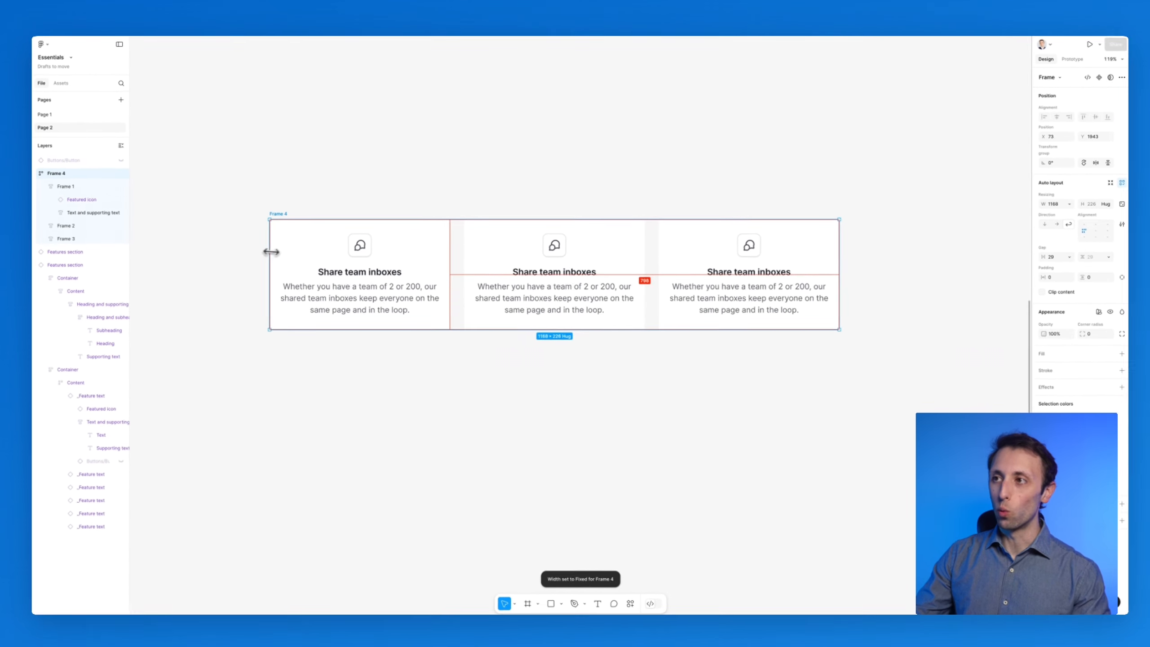
{"action": "mouse_move", "coordinate": [267, 251]}
{"action": "left_mouse_down"}
{"action": "mouse_move", "coordinate": [372, 245]}
{"action": "mouse_move", "coordinate": [256, 242]}
{"action": "mouse_move", "coordinate": [345, 242]}
{"action": "mouse_move", "coordinate": [285, 244]}
{"action": "left_mouse_up"}
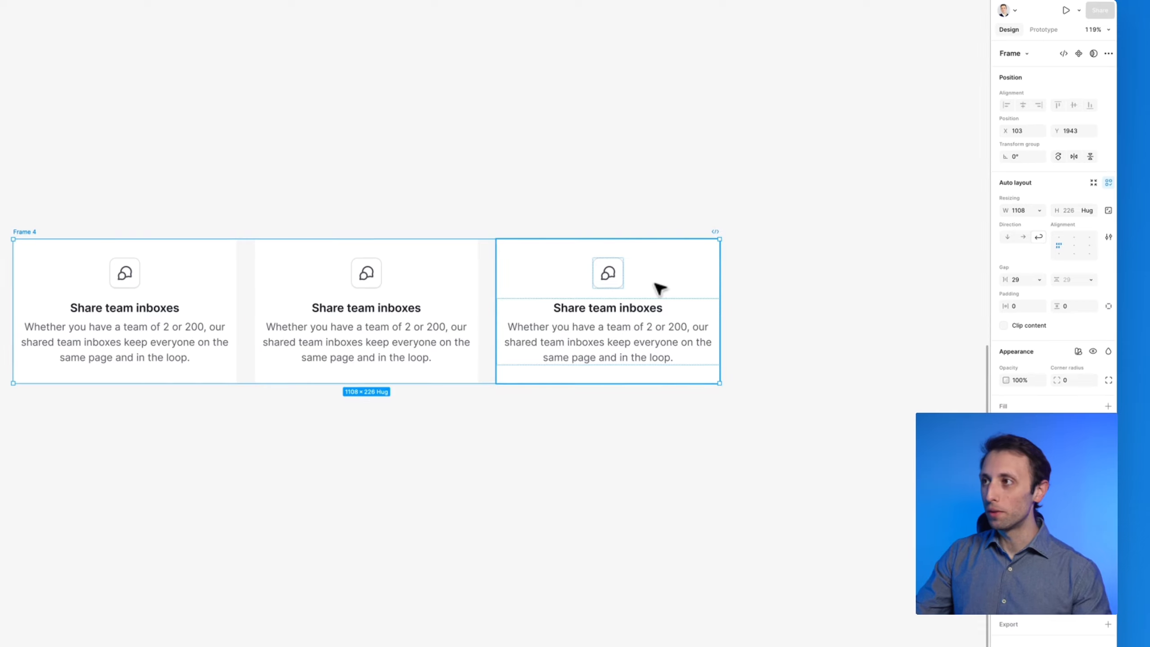
Select all three cards and give them a minimum width of 350
{"action": "left_click", "coordinate": [682, 275]}
{"action": "left_click", "coordinate": [349, 275], "text": "shift"}
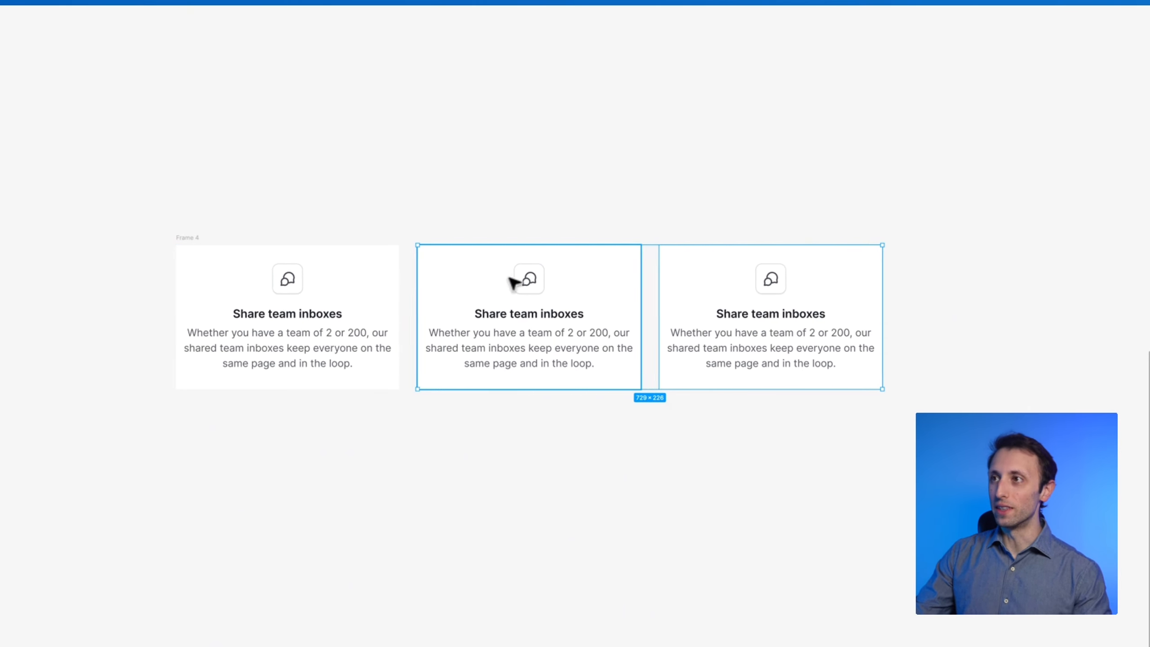
{"action": "left_click", "coordinate": [358, 292], "text": "shift"}
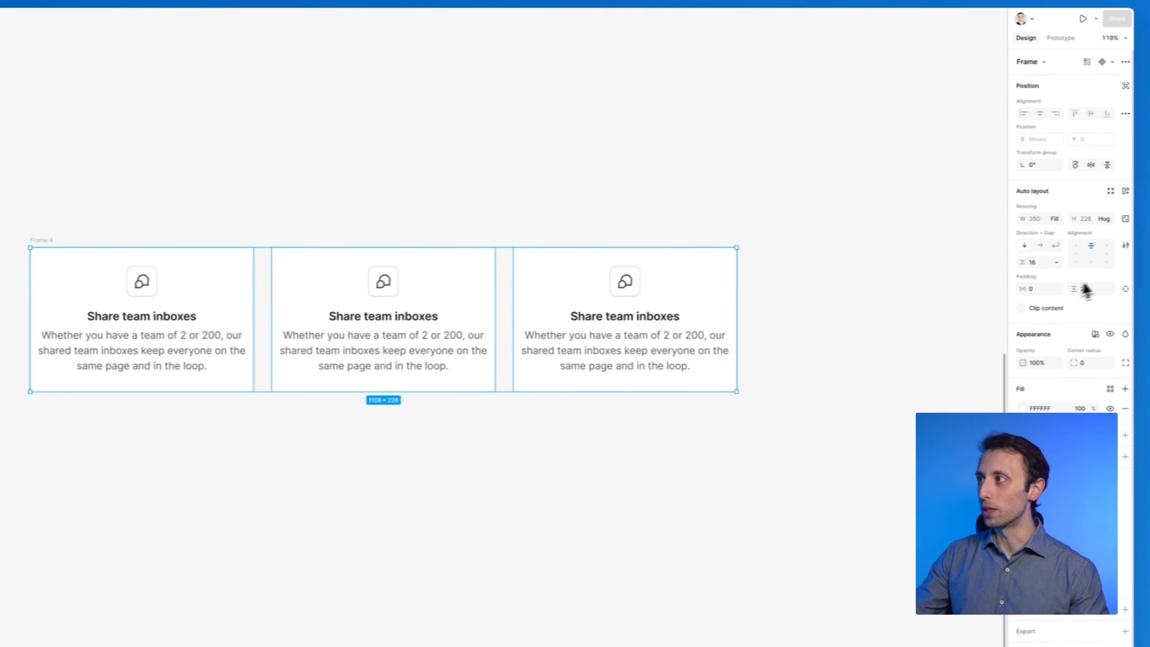
{"action": "left_click", "coordinate": [1040, 222]}
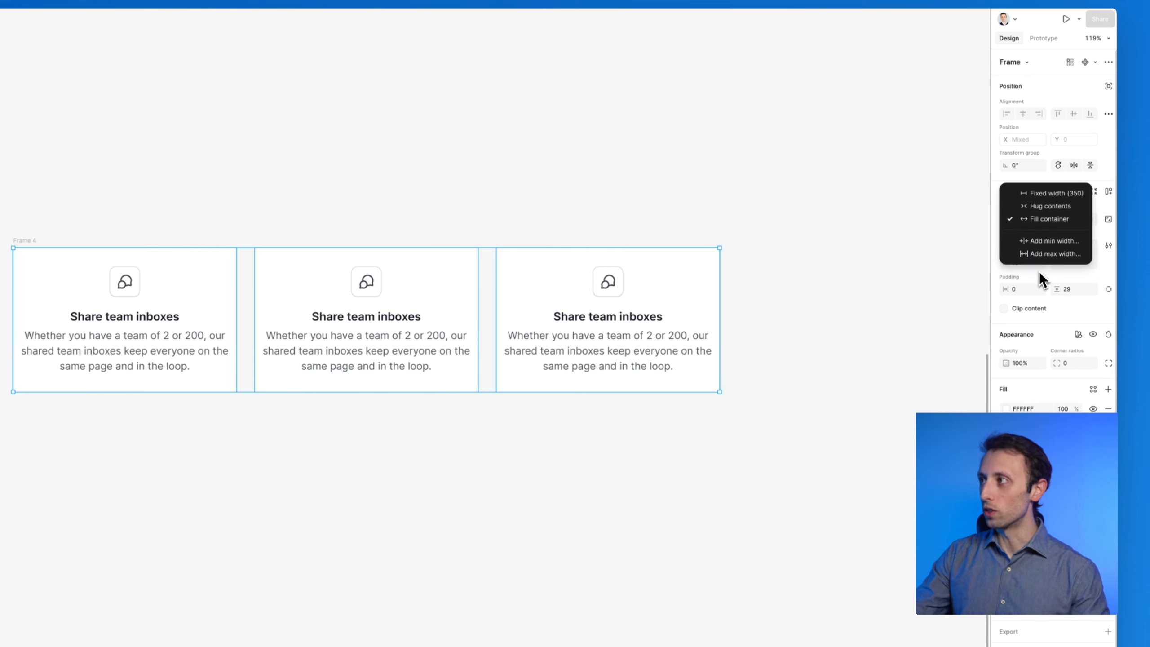
{"action": "left_click", "coordinate": [1046, 243]}
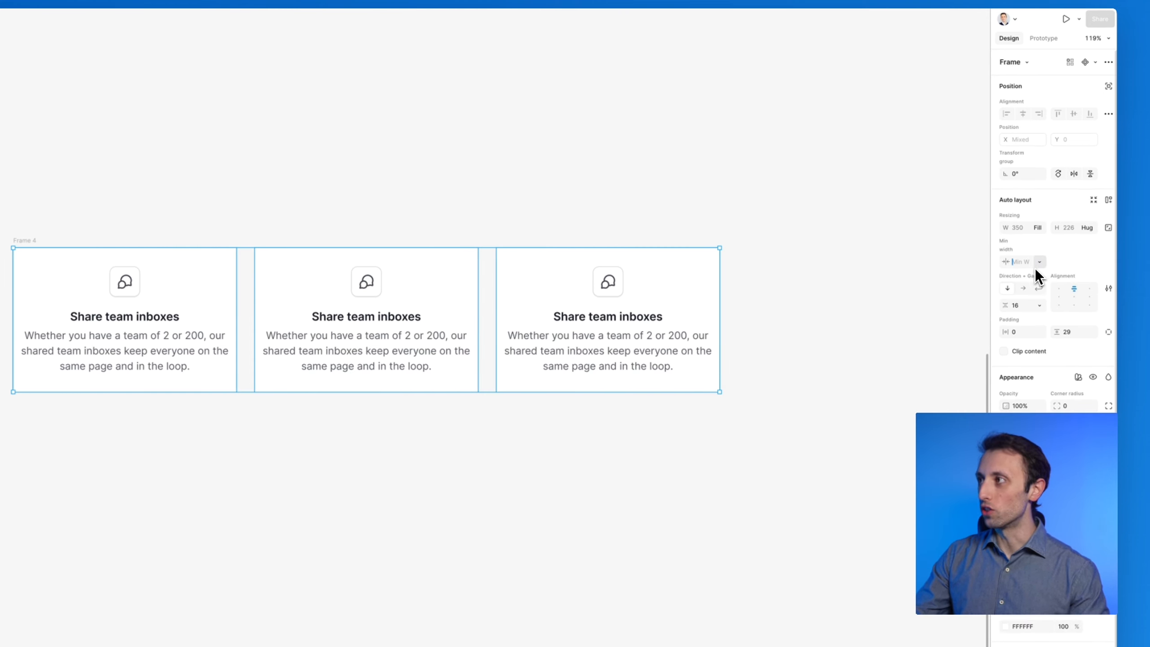
{"action": "type", "text": "250"}
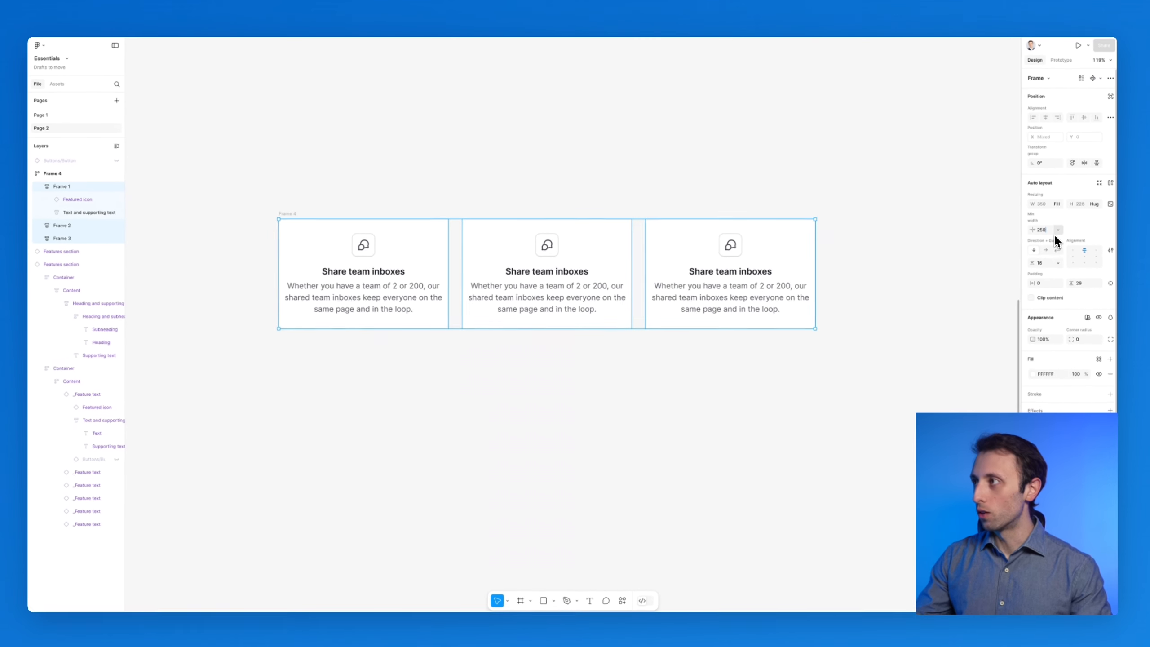
{"action": "type", "text": "3"}
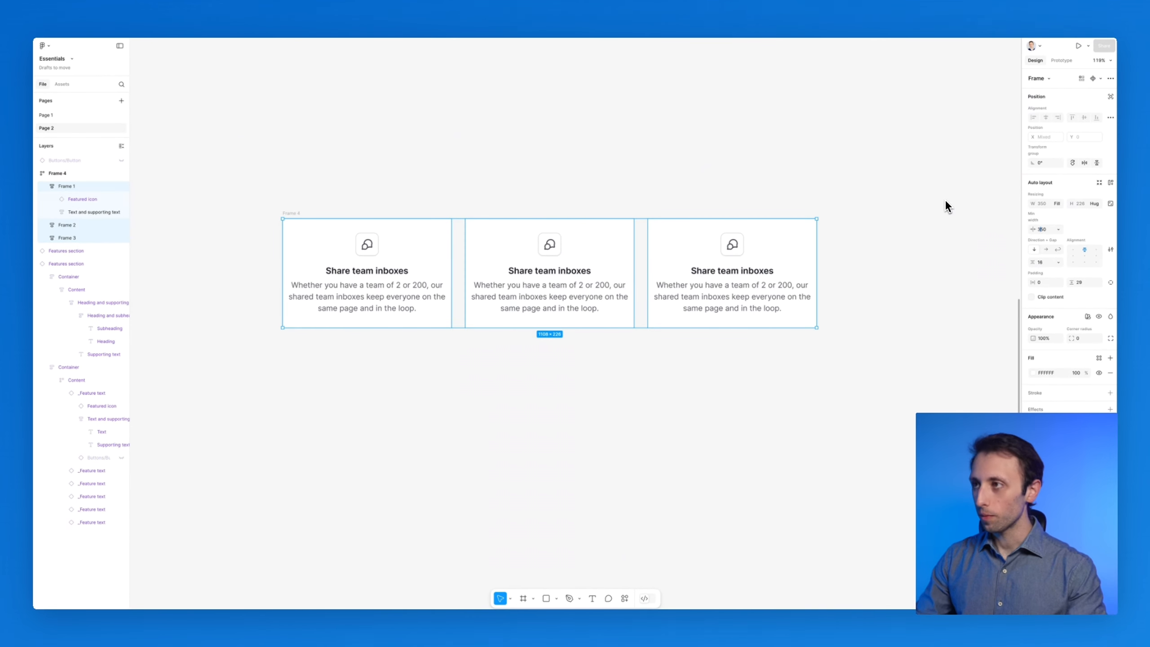
{"action": "key", "text": "Return"}
Resize the card container narrower and wider to test wrapping, ending about 1710 wide
{"action": "left_click_drag", "start_coordinate": [775, 258], "coordinate": [731, 276]}
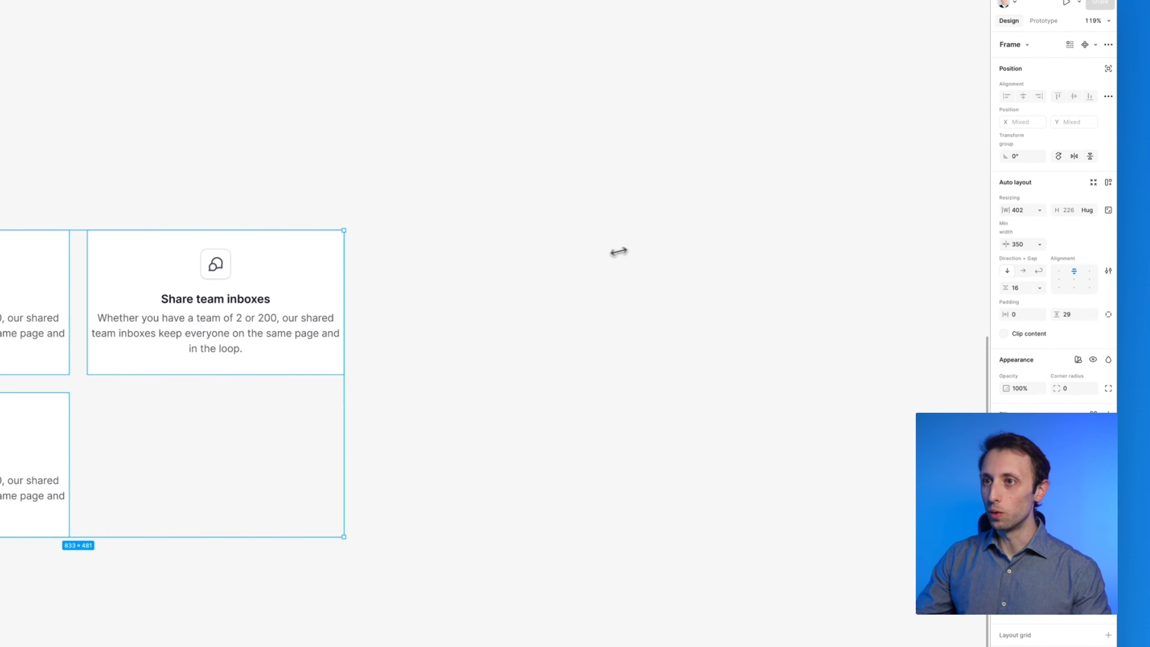
{"action": "scroll", "coordinate": [795, 266], "scroll_direction": "left", "scroll_amount": 9}
{"action": "scroll", "coordinate": [780, 271], "scroll_direction": "right", "scroll_amount": 3}
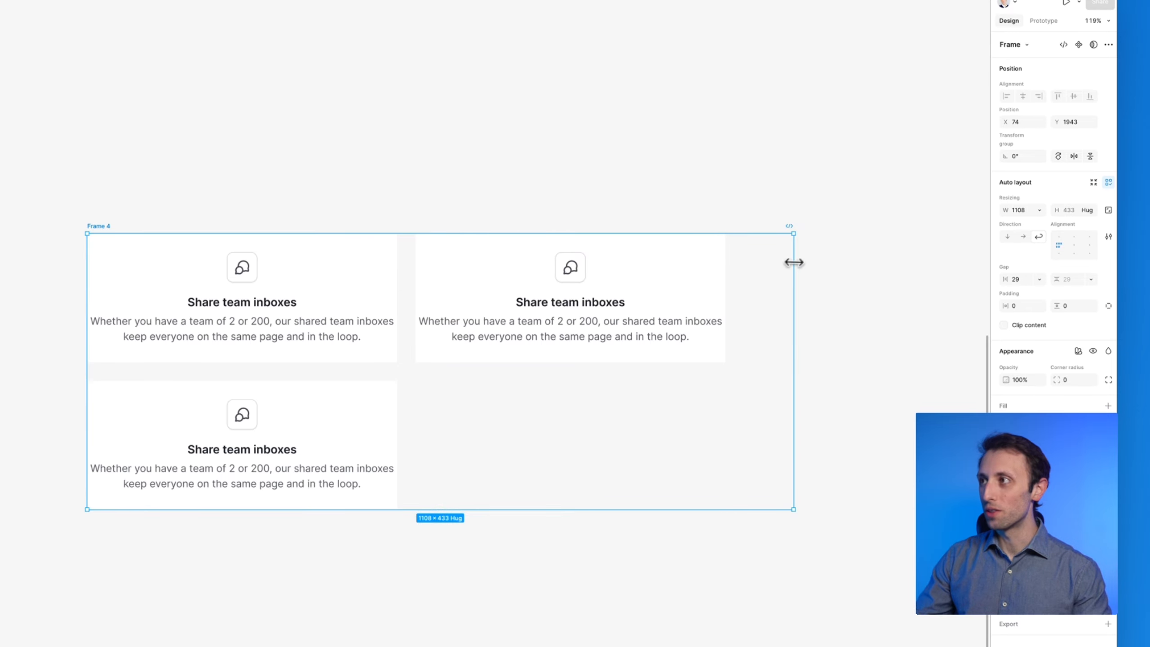
{"action": "left_click_drag", "start_coordinate": [794, 259], "coordinate": [1011, 303]}
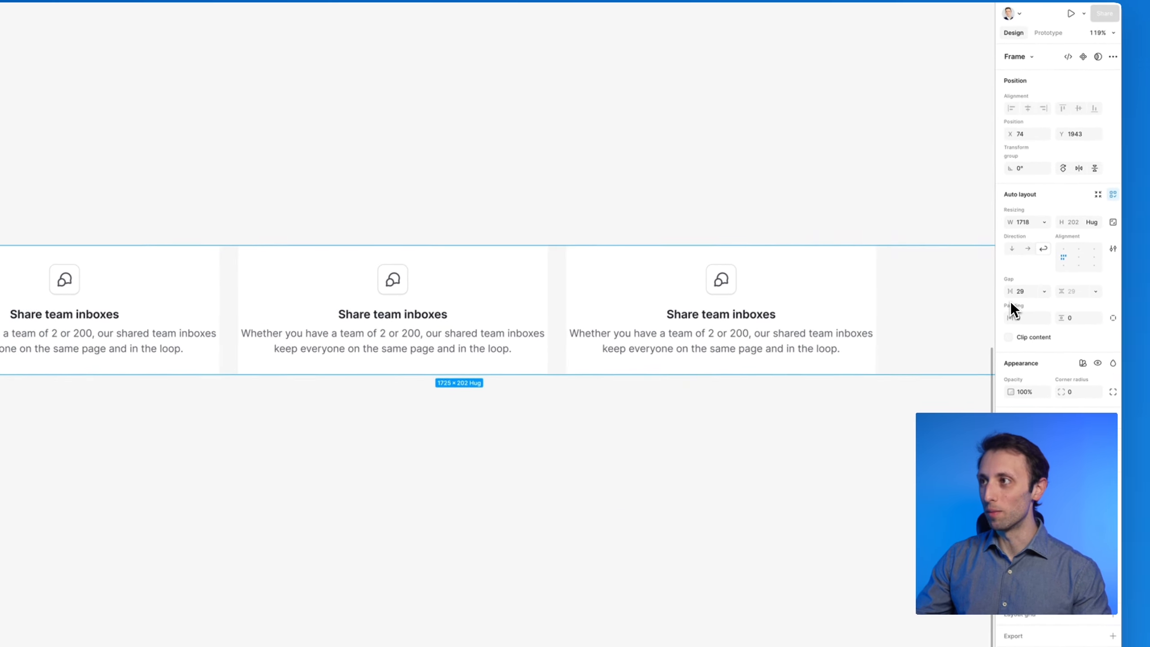
{"action": "scroll", "coordinate": [867, 301], "scroll_direction": "right", "scroll_amount": 2}
{"action": "scroll", "coordinate": [687, 291], "scroll_direction": "down", "scroll_amount": 5}
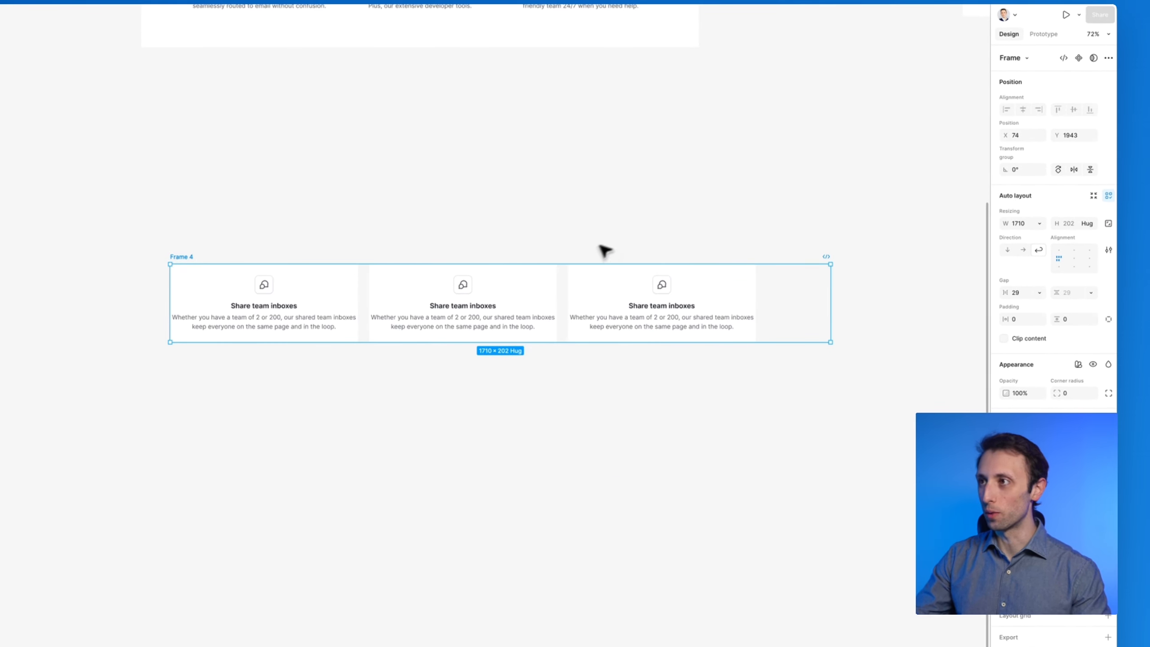
{"action": "left_click", "coordinate": [523, 232]}
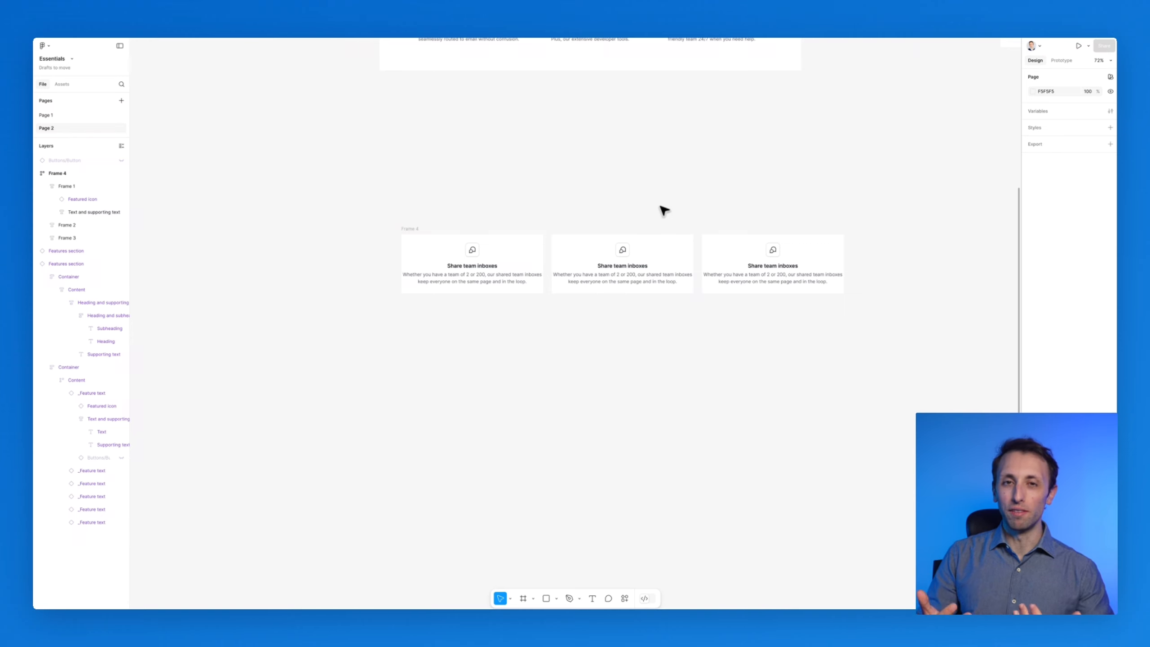
Select the original Features section above the new cards
{"action": "scroll", "coordinate": [665, 210], "scroll_direction": "up", "scroll_amount": 10}
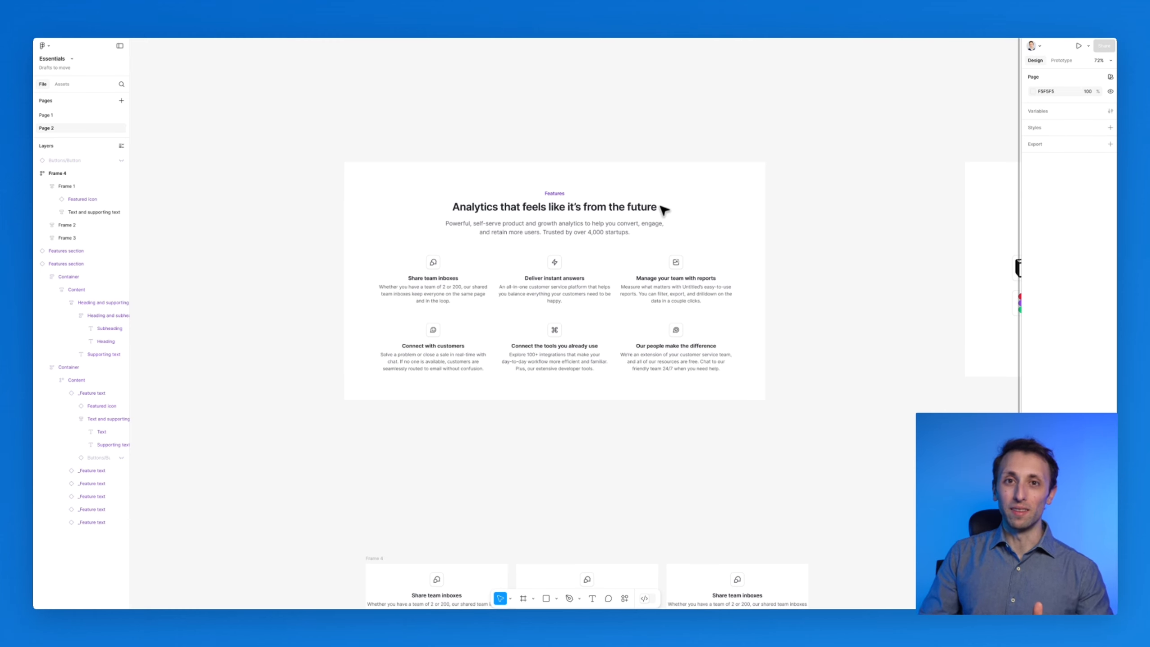
{"action": "left_click", "coordinate": [659, 207]}
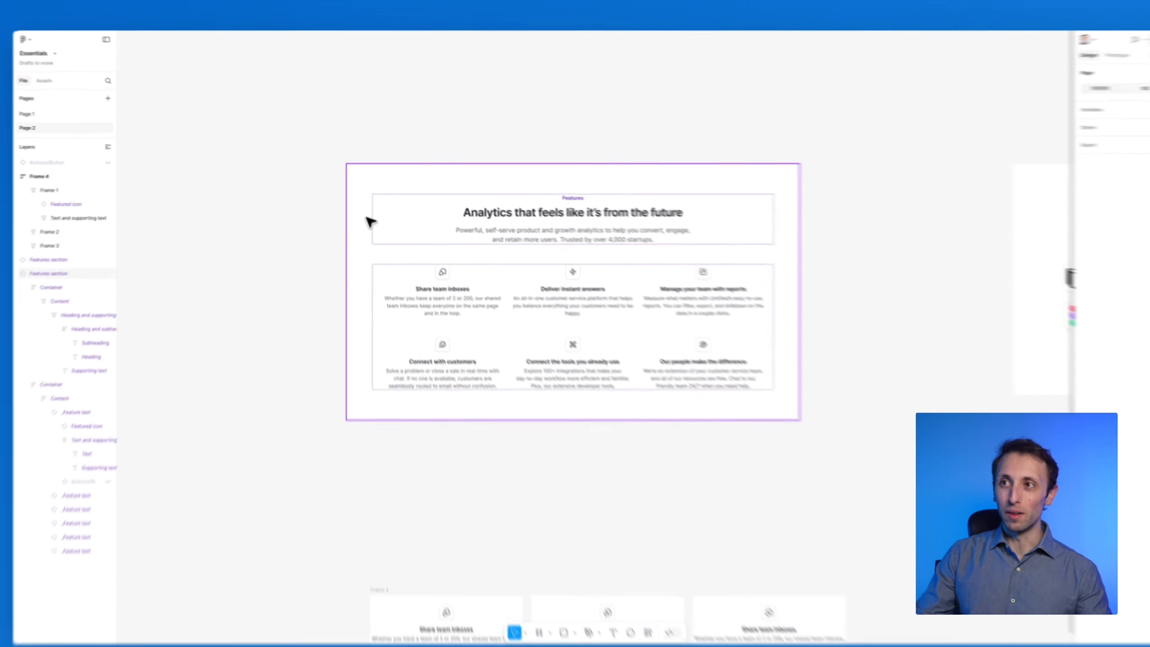